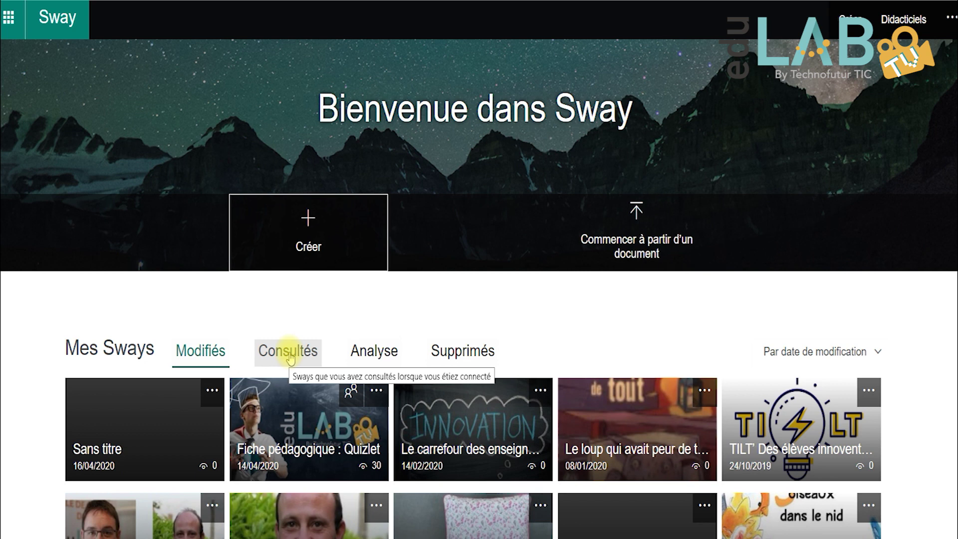
# Create a new blank Sway and title it "Le jeu CONCEPT"
pyautogui.click(310, 235)
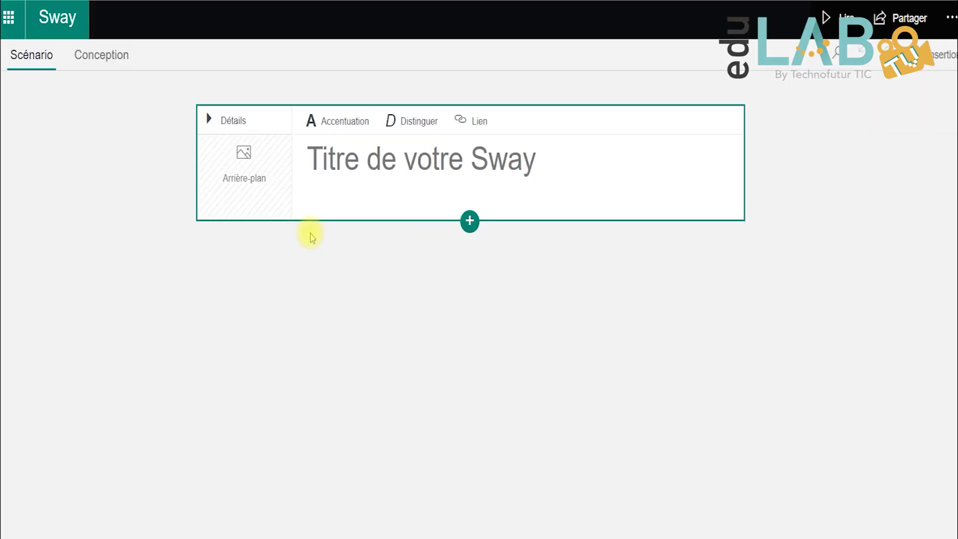
pyautogui.click(374, 186)
pyautogui.write('Je j')
pyautogui.press('BackSpace')
pyautogui.press('BackSpace')
pyautogui.press('BackSpace')
pyautogui.press('BackSpace')
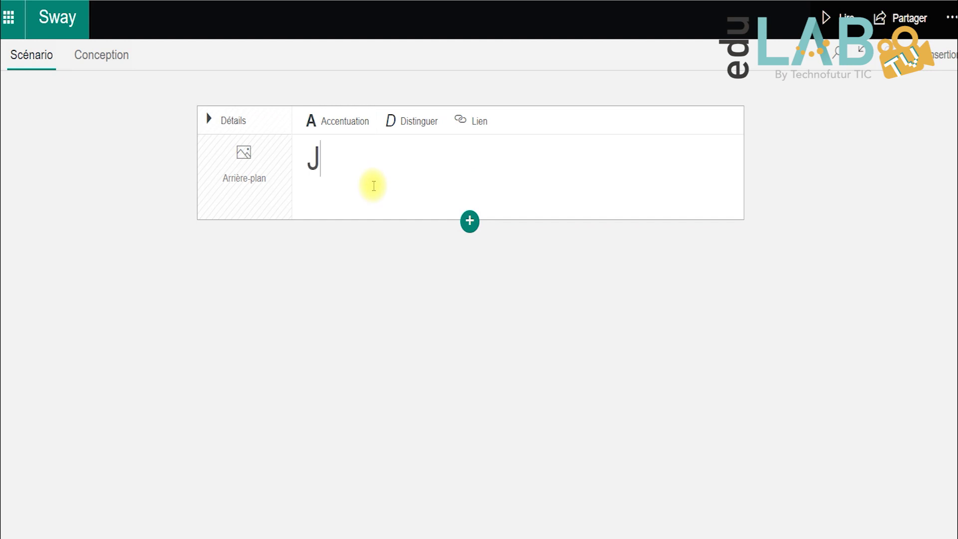
pyautogui.write('Le jeu C')
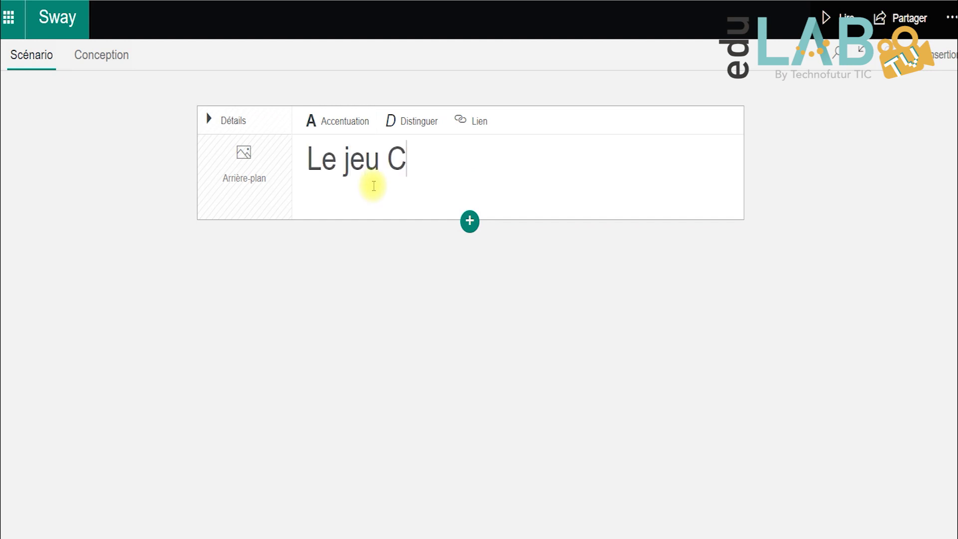
pyautogui.write('ONCEPT')
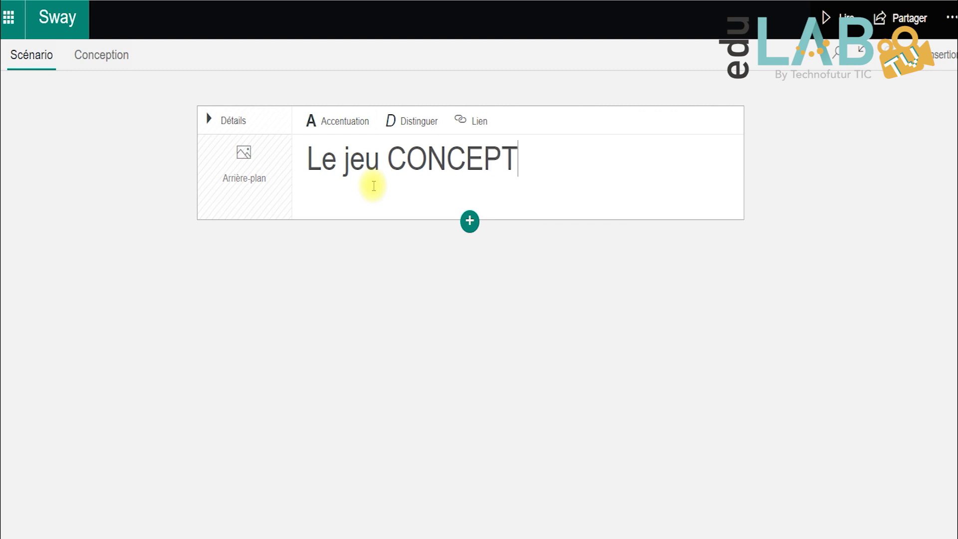
# Place Sway beside the Word document and add a text card containing the document's ÉDITEUR and AUTEUR(S) lines
pyautogui.press('super+Left')
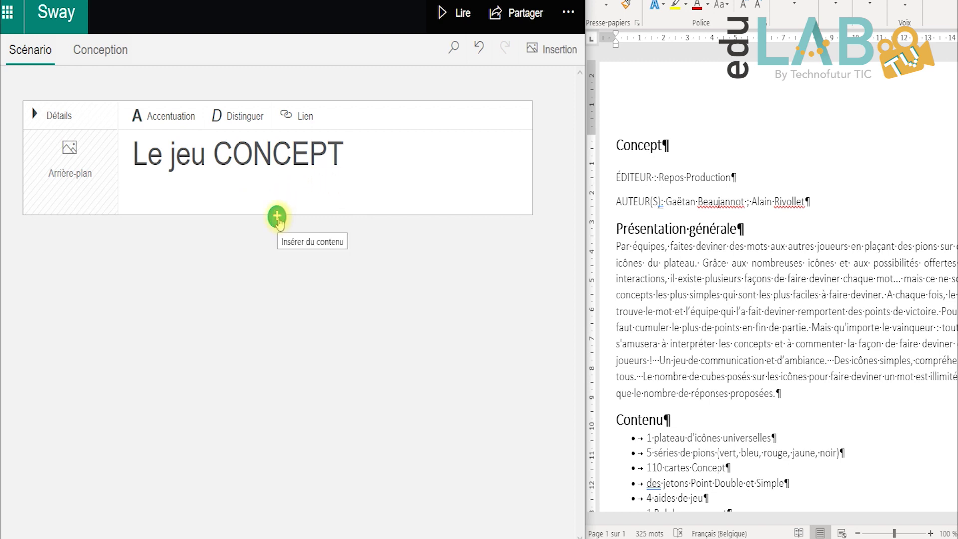
pyautogui.click(278, 220)
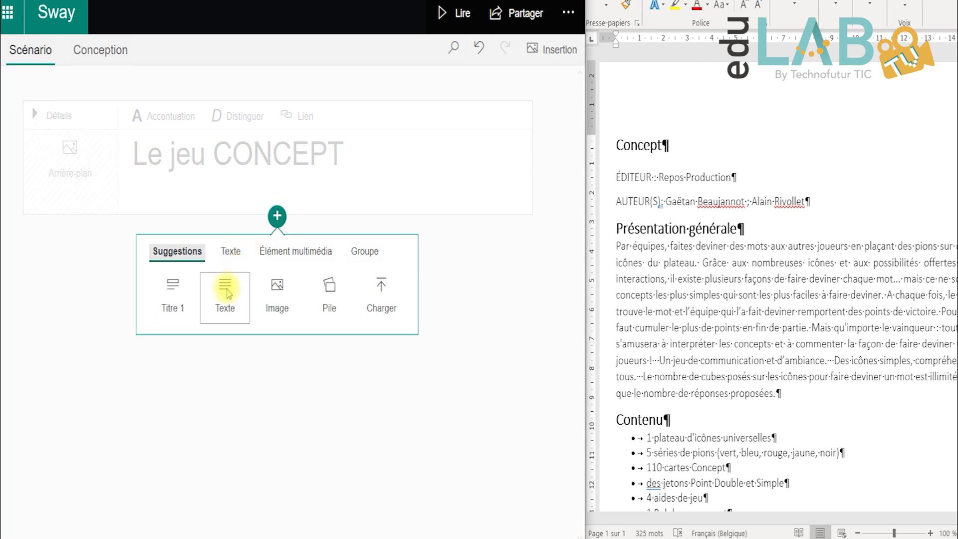
pyautogui.click(226, 289)
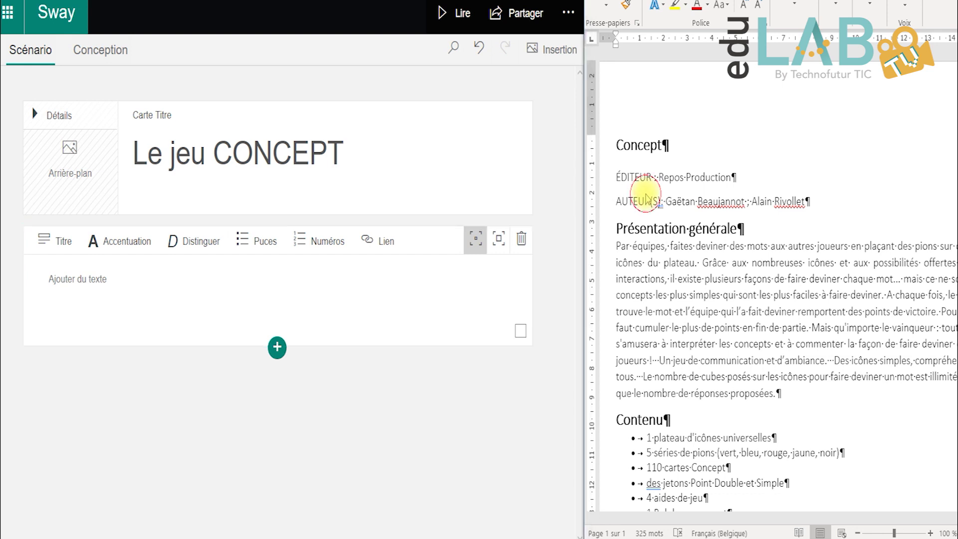
pyautogui.moveTo(616, 175); pyautogui.dragTo(808, 202)
pyautogui.hotkey('ctrl', 'c')
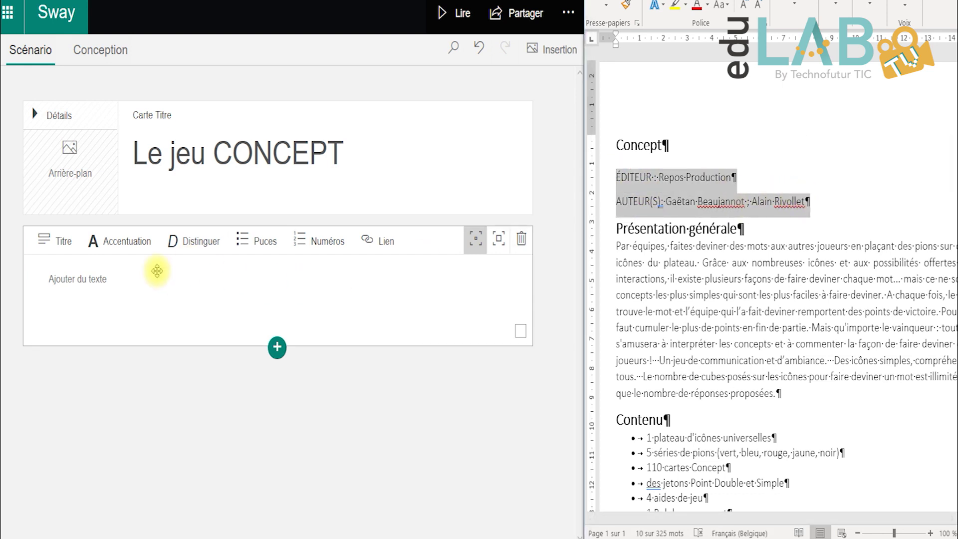
pyautogui.click(122, 276)
pyautogui.hotkey('ctrl', 'v')
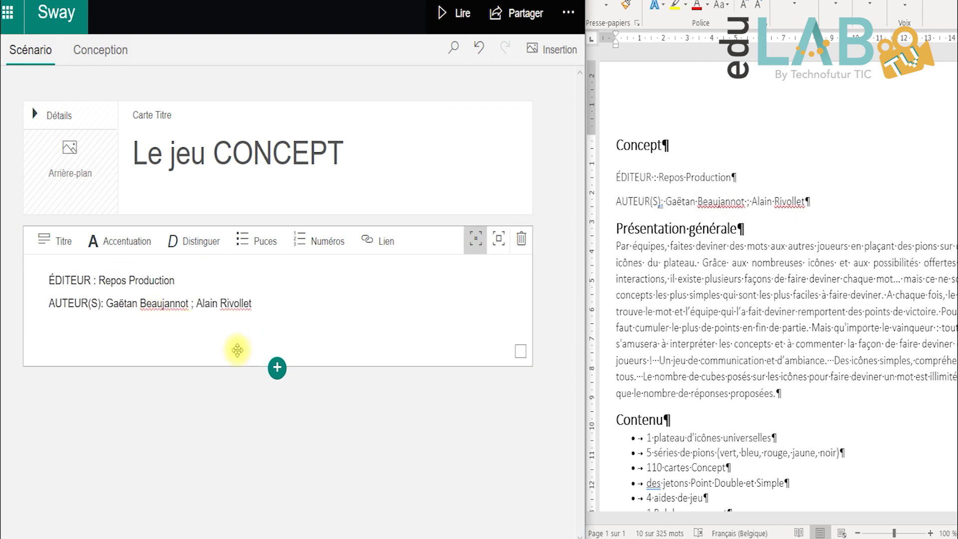
# Add a Titre 1 card below the text card with the document's heading "Présentation générale"
pyautogui.click(277, 368)
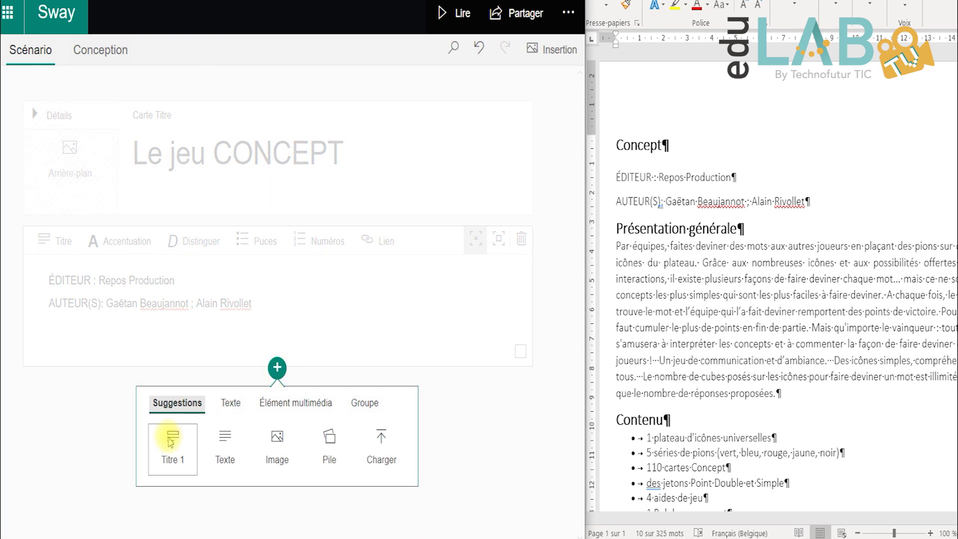
pyautogui.click(172, 443)
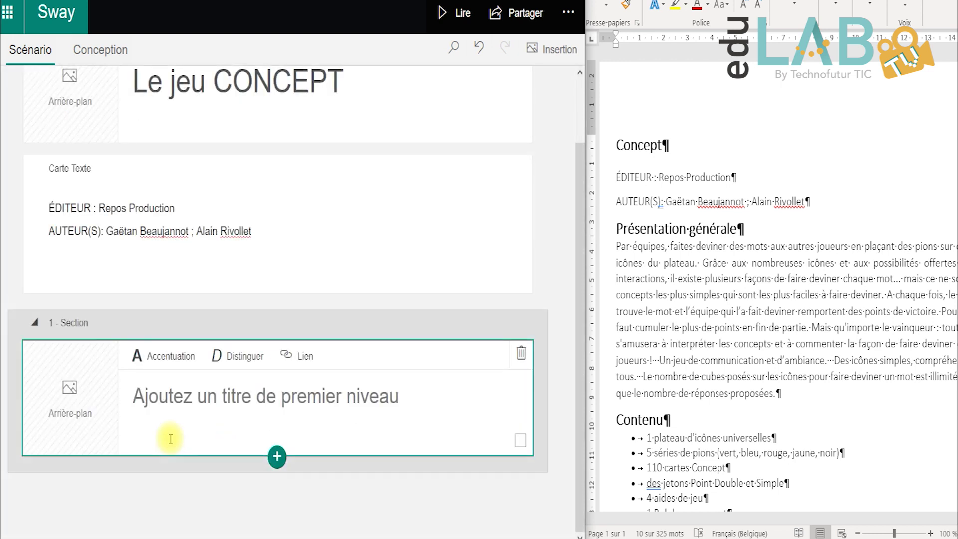
pyautogui.keyDown('shift'); pyautogui.click(630, 224); pyautogui.keyUp('shift')
pyautogui.moveTo(623, 229); pyautogui.dragTo(743, 230)
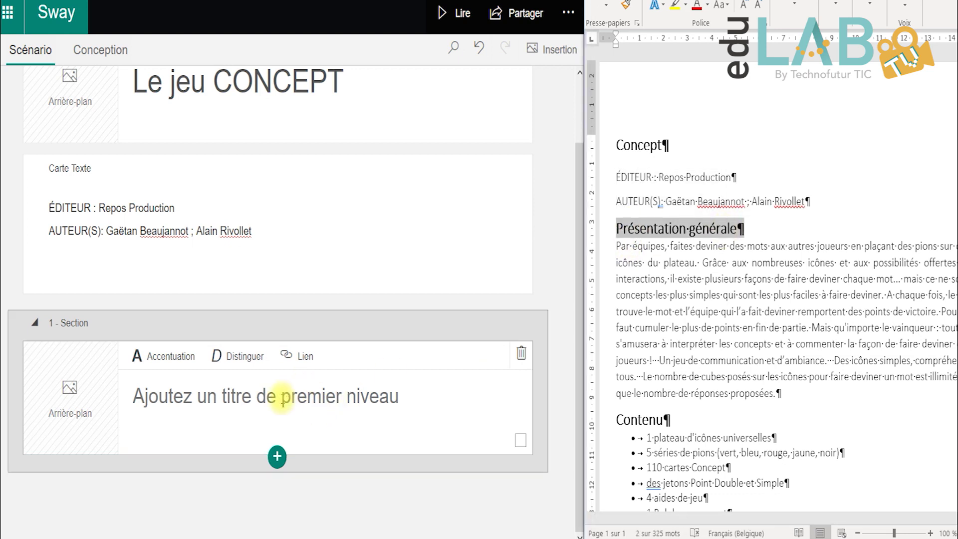
pyautogui.click(282, 399)
pyautogui.write('Présentation générale')
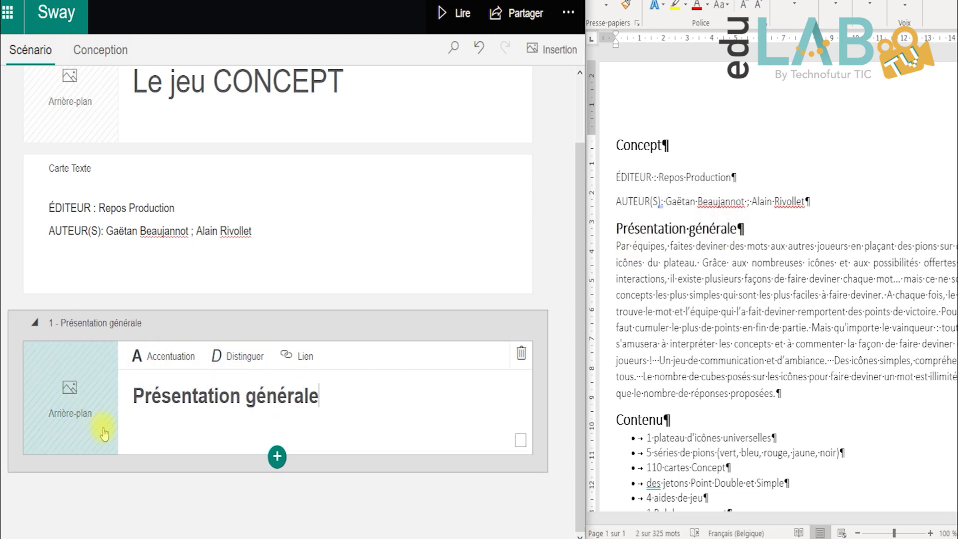
# Open the background image picker for the "Présentation générale" heading and search the suggested sources for "concept jeu"
pyautogui.click(91, 403)
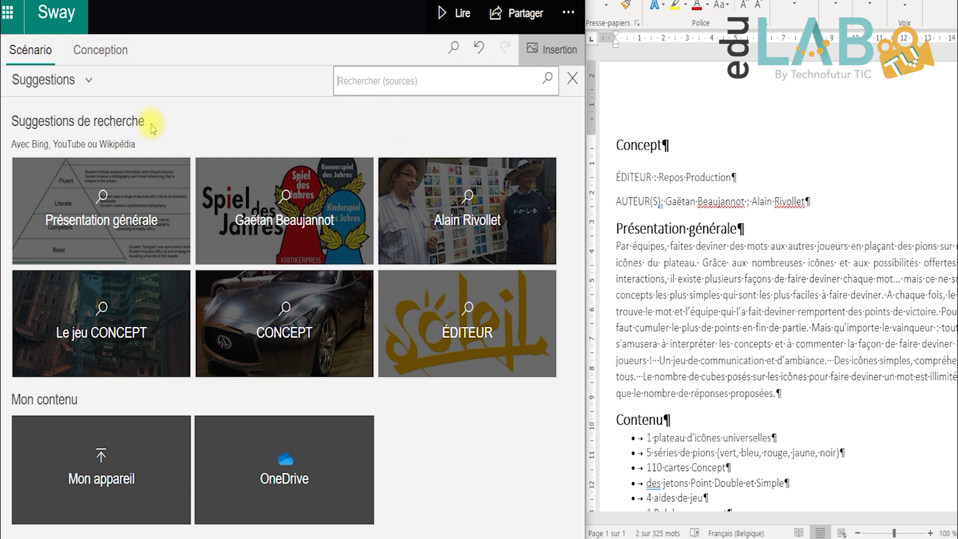
pyautogui.write('concept jeu')
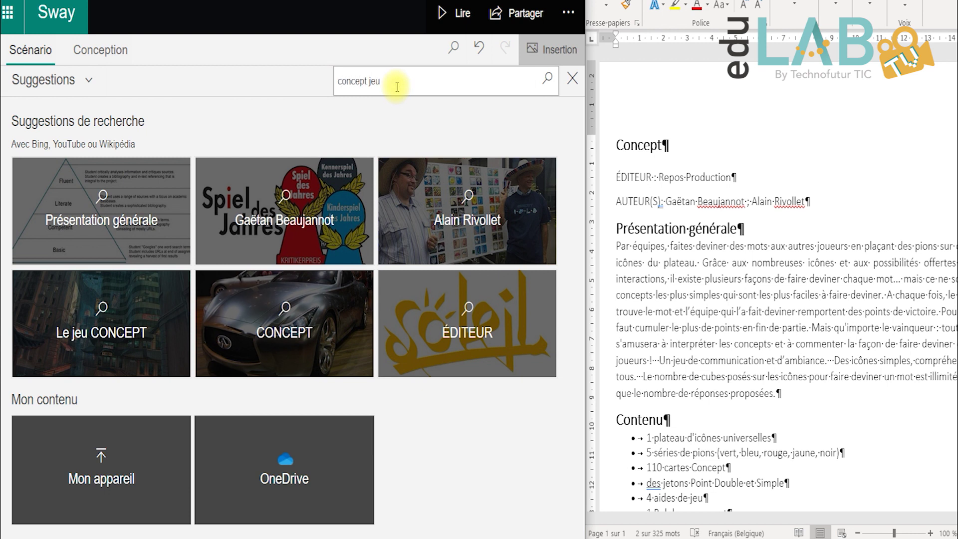
pyautogui.press('Return')
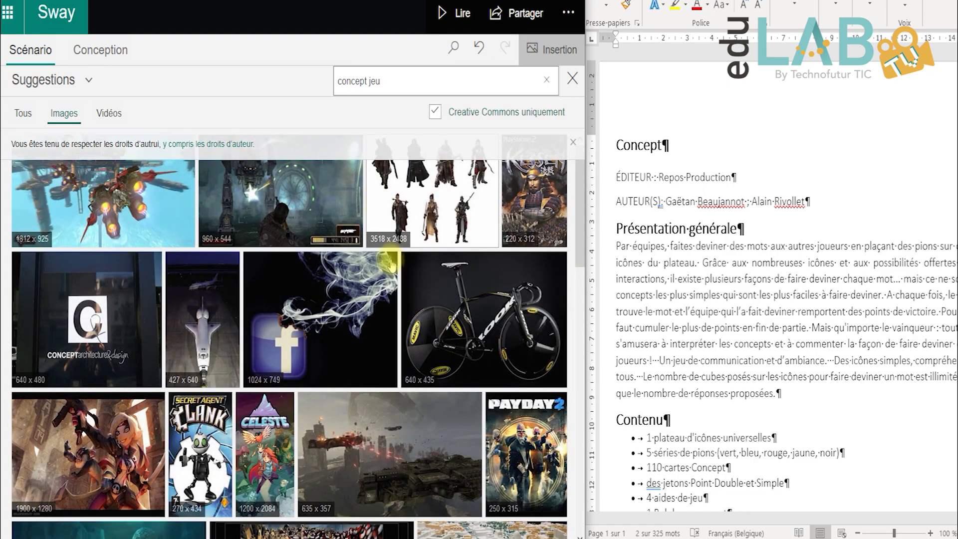
pyautogui.scroll(-5, 394, 280)
pyautogui.scroll(-7, 397, 313)
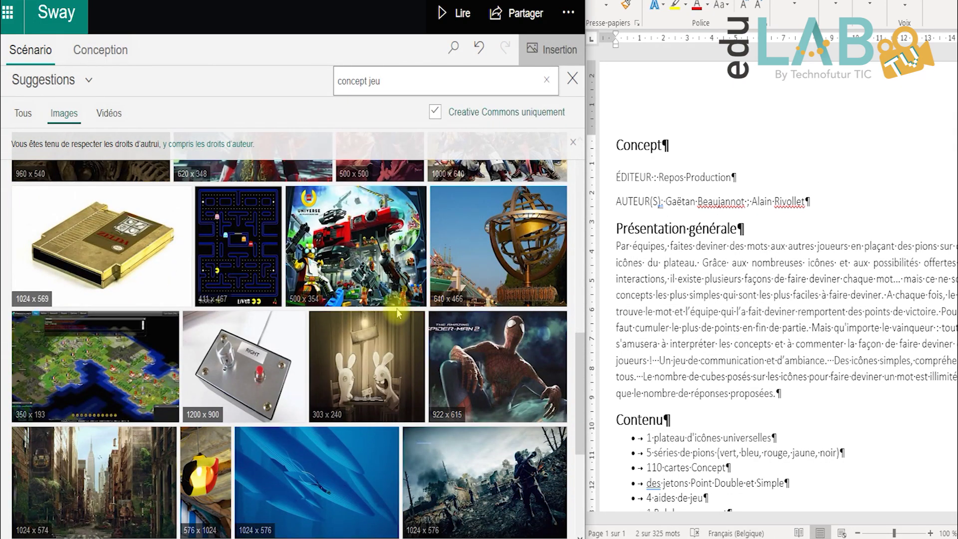
pyautogui.scroll(11, 398, 313)
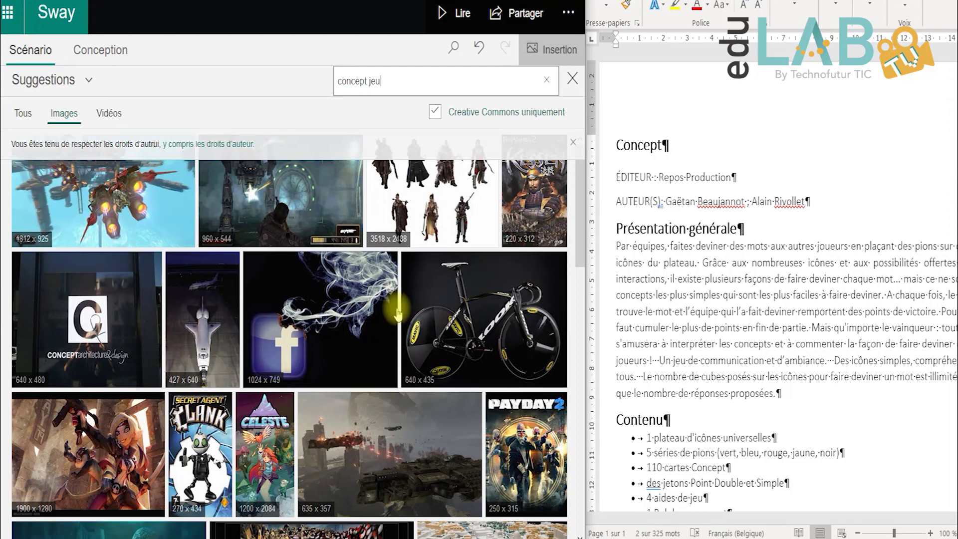
# Upload Concept (1).png from the device as the heading's background image and close the insertion pane
pyautogui.click(73, 87)
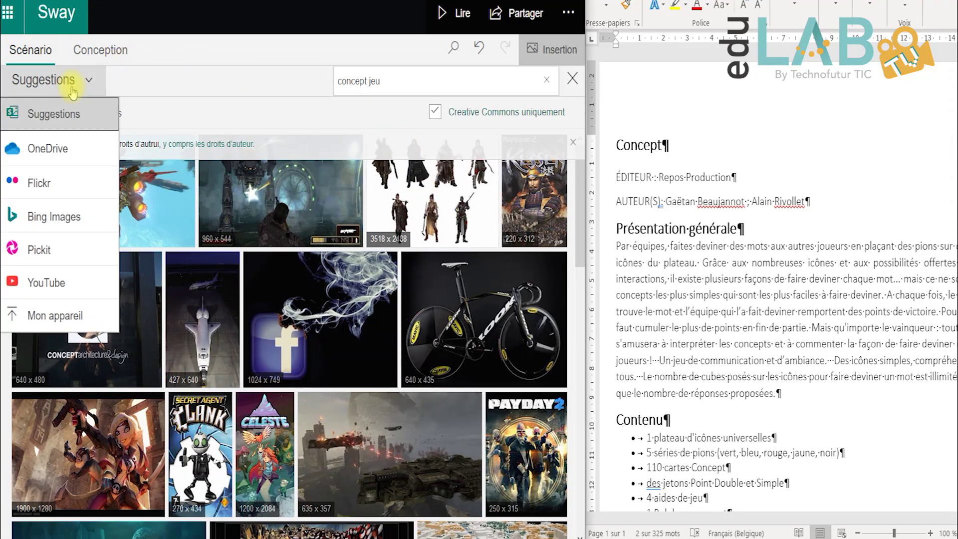
pyautogui.click(62, 317)
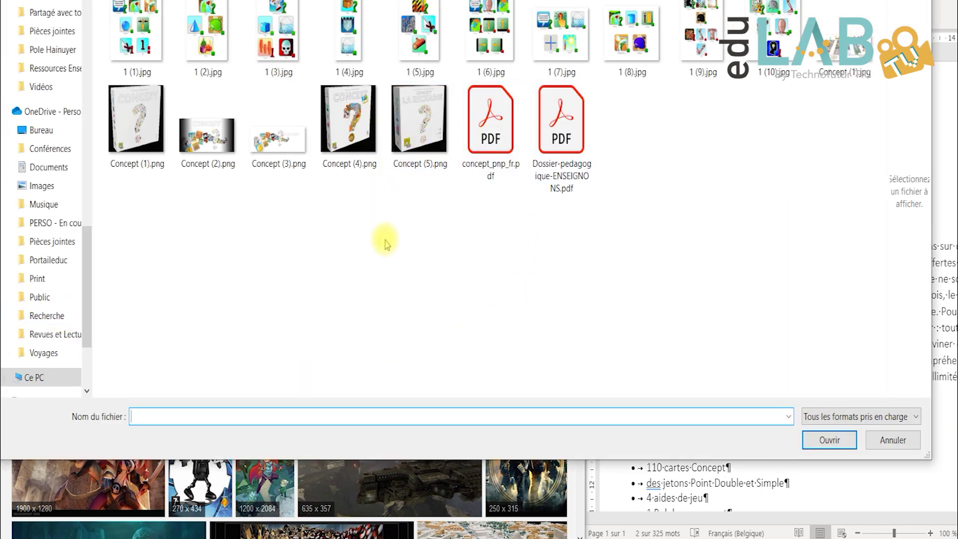
pyautogui.click(136, 155)
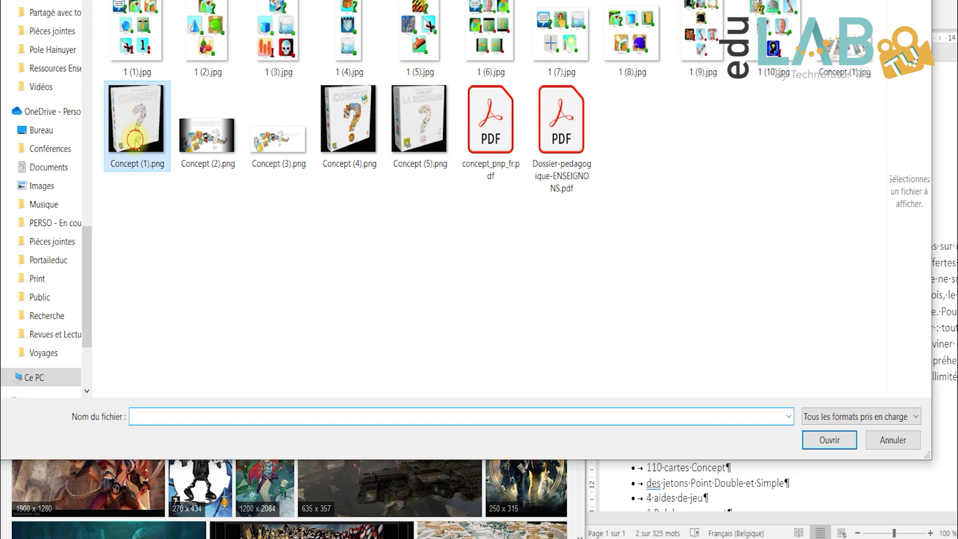
pyautogui.click(845, 443)
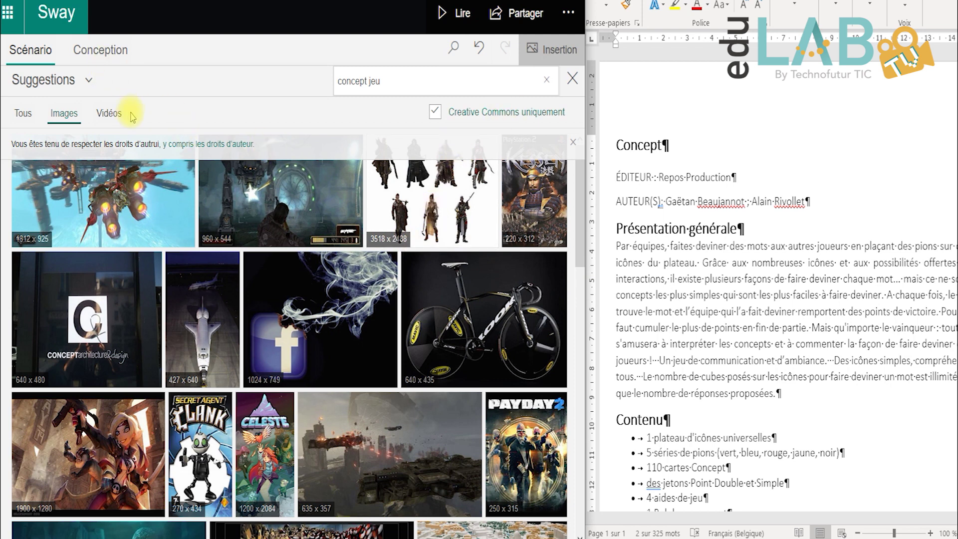
pyautogui.click(572, 80)
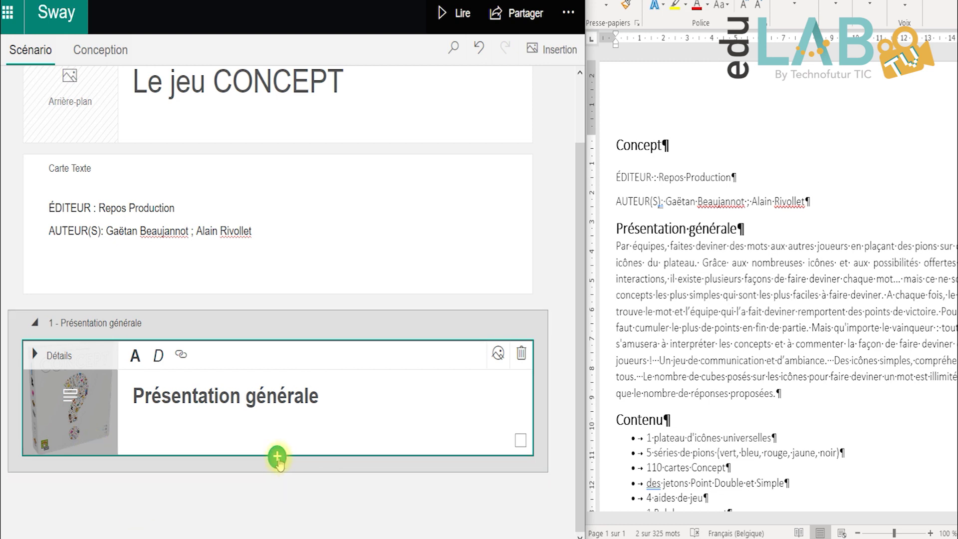
# Add a text card under "Présentation générale" and fill it with the matching paragraph copied from the Word document
pyautogui.click(277, 456)
pyautogui.click(225, 497)
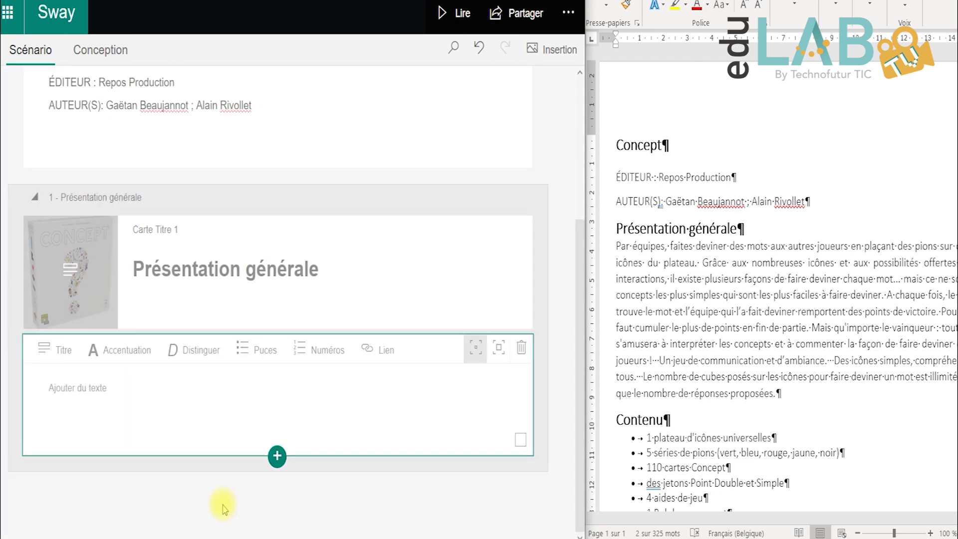
pyautogui.moveTo(616, 246); pyautogui.dragTo(795, 394)
pyautogui.hotkey('ctrl', 'c')
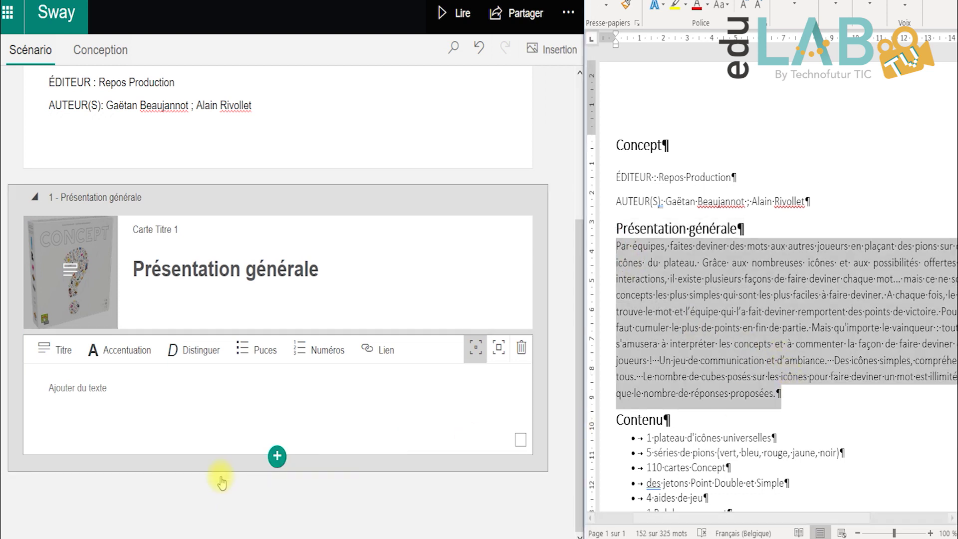
pyautogui.click(129, 399)
pyautogui.hotkey('ctrl', 'v')
# Add a second Titre 1 section with the heading "Contenu" copied from the Word document
pyautogui.scroll(-3, 239, 363)
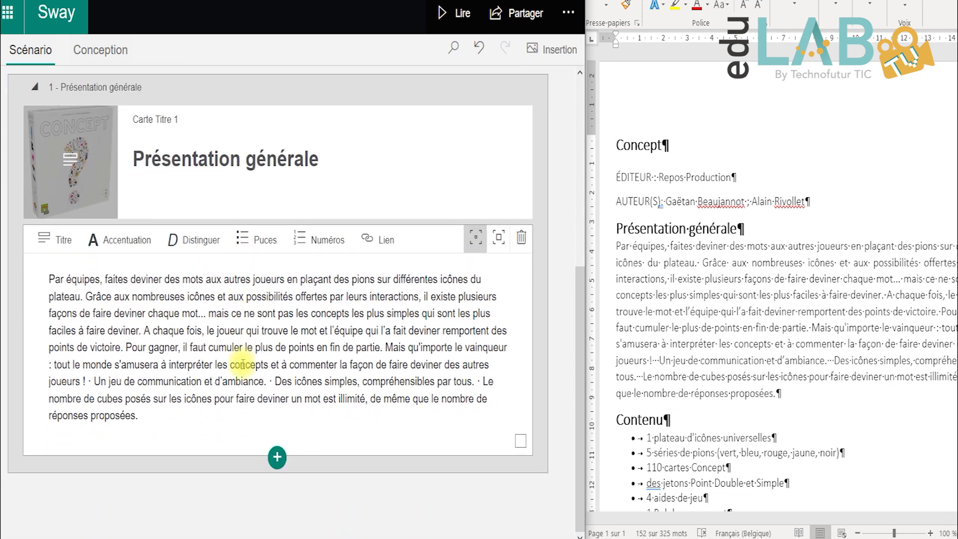
pyautogui.click(274, 455)
pyautogui.click(172, 496)
pyautogui.moveTo(625, 418)
pyautogui.mouseDown()
pyautogui.moveTo(606, 247)
pyautogui.moveTo(608, 420)
pyautogui.mouseUp()
pyautogui.click(296, 417)
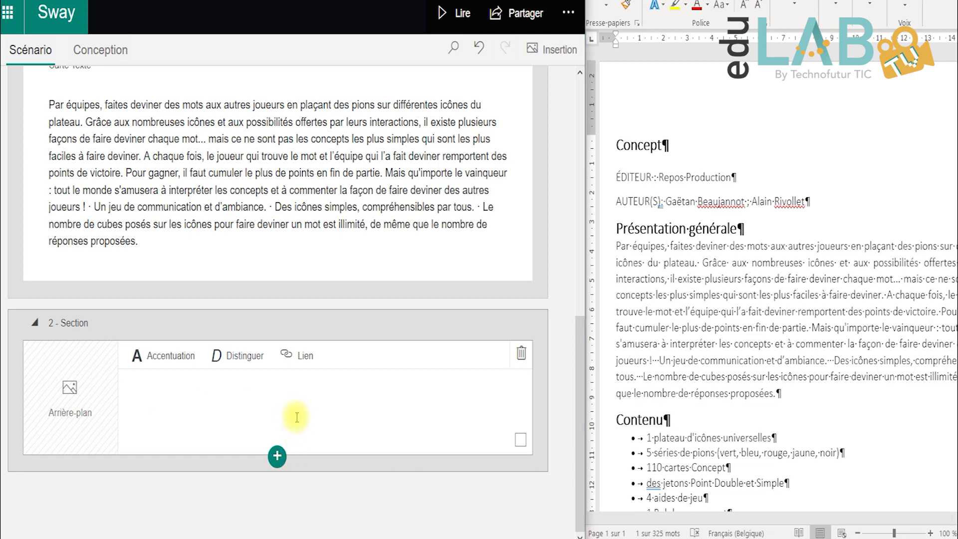
pyautogui.hotkey('ctrl', 'v')
# Add a text card under "Contenu" and fill it with the document's bulleted list, from the game board to the storage bowl
pyautogui.click(278, 469)
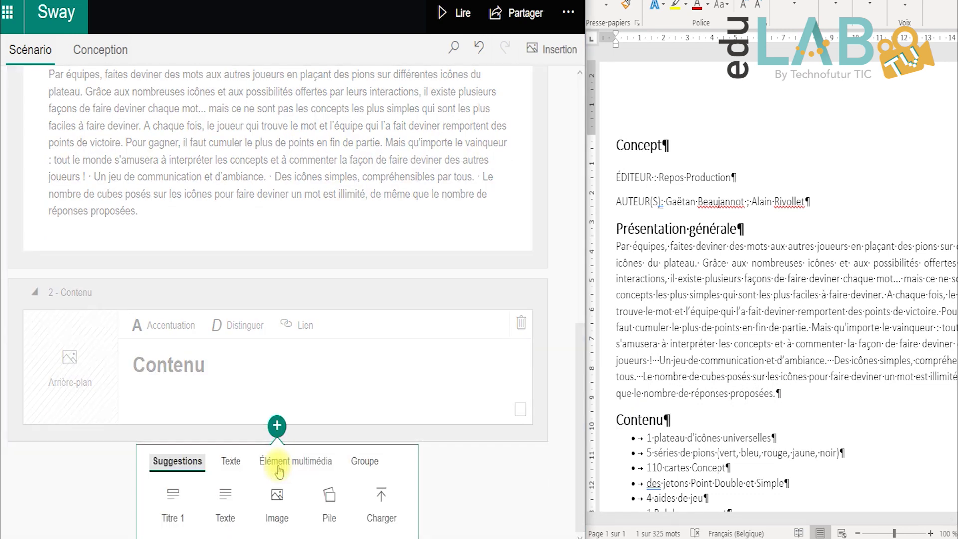
pyautogui.click(229, 493)
pyautogui.click(663, 374)
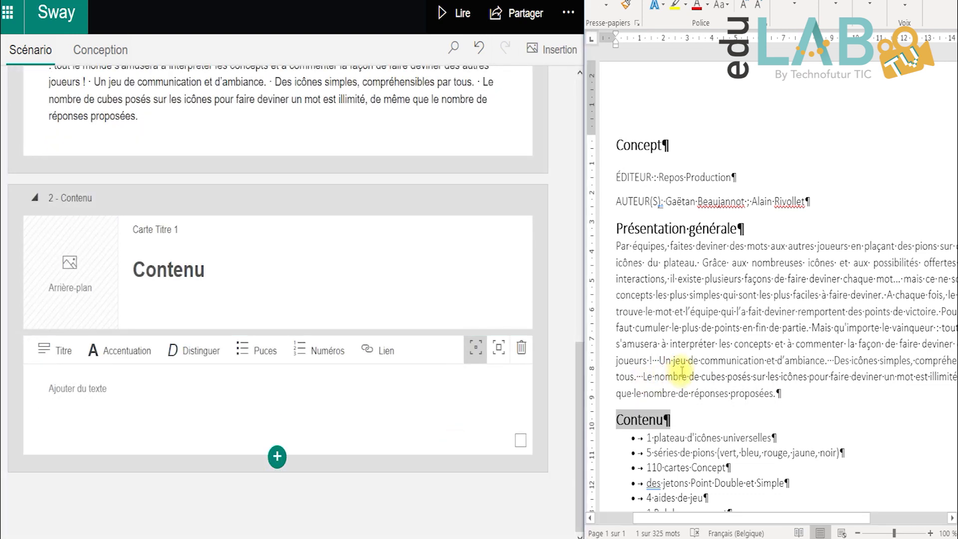
pyautogui.scroll(-4, 756, 339)
pyautogui.moveTo(756, 327); pyautogui.dragTo(647, 258)
pyautogui.hotkey('ctrl', 'c')
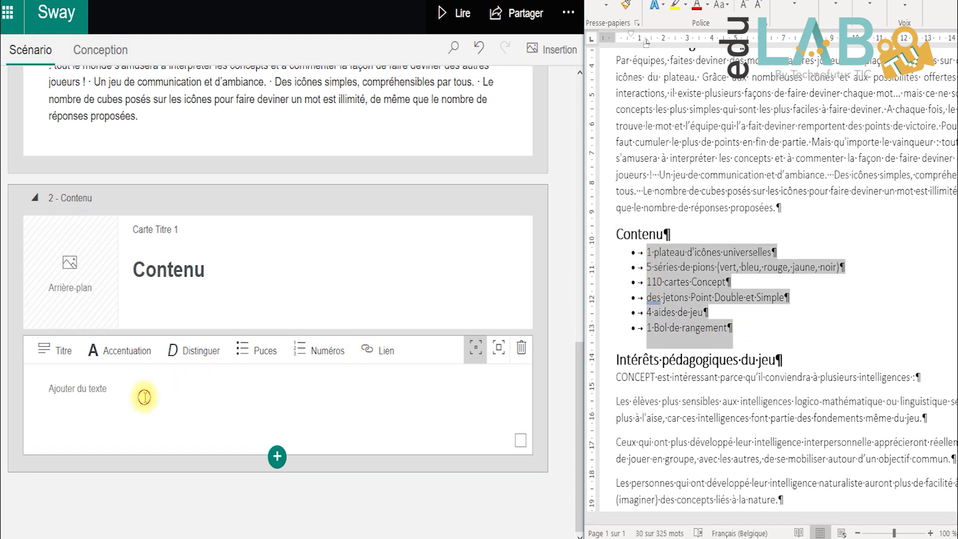
pyautogui.click(141, 396)
pyautogui.hotkey('ctrl', 'v')
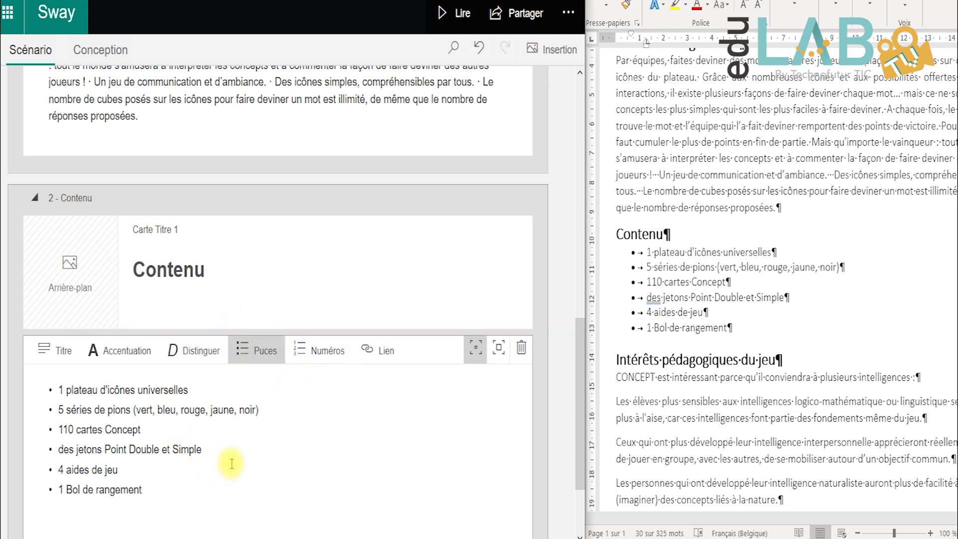
# Add a third Titre 1 section with the heading "Intérêts pédagogiques du jeu" copied from the Word document
pyautogui.scroll(-2, 235, 460)
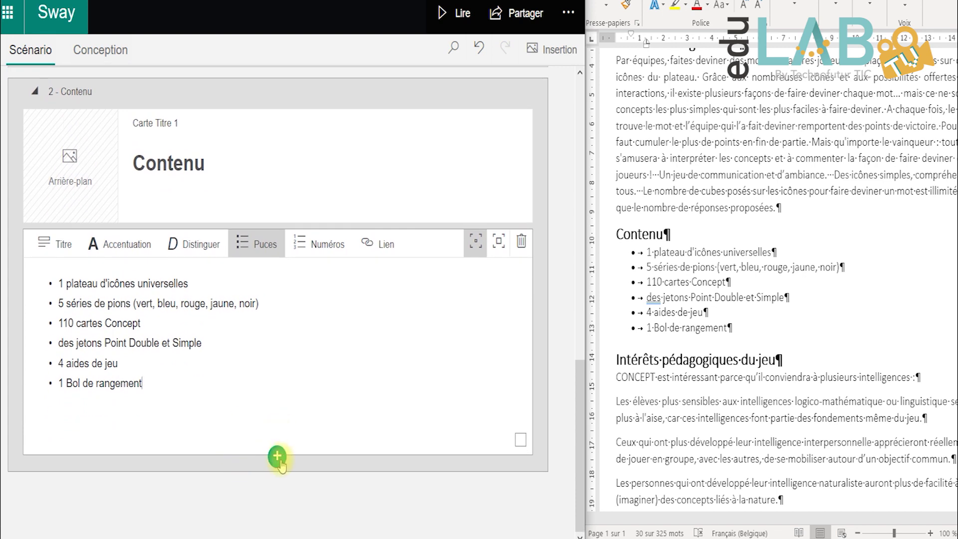
pyautogui.click(278, 458)
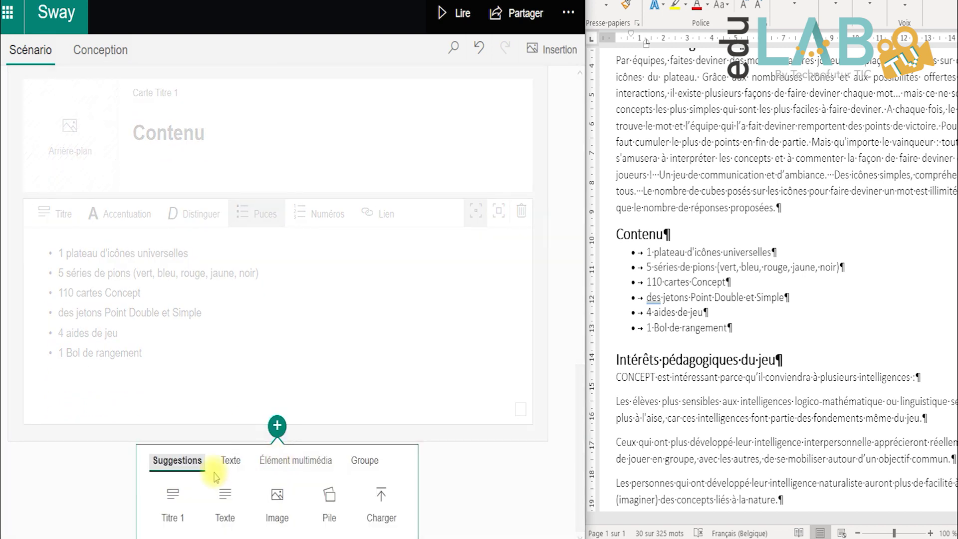
pyautogui.click(178, 488)
pyautogui.tripleClick(654, 362)
pyautogui.hotkey('ctrl', 'c')
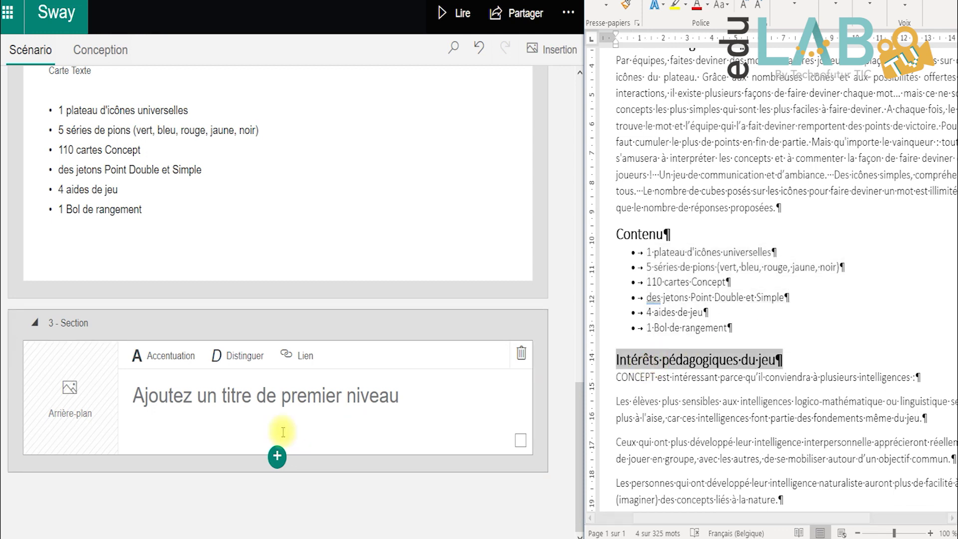
pyautogui.click(283, 405)
pyautogui.hotkey('ctrl', 'v')
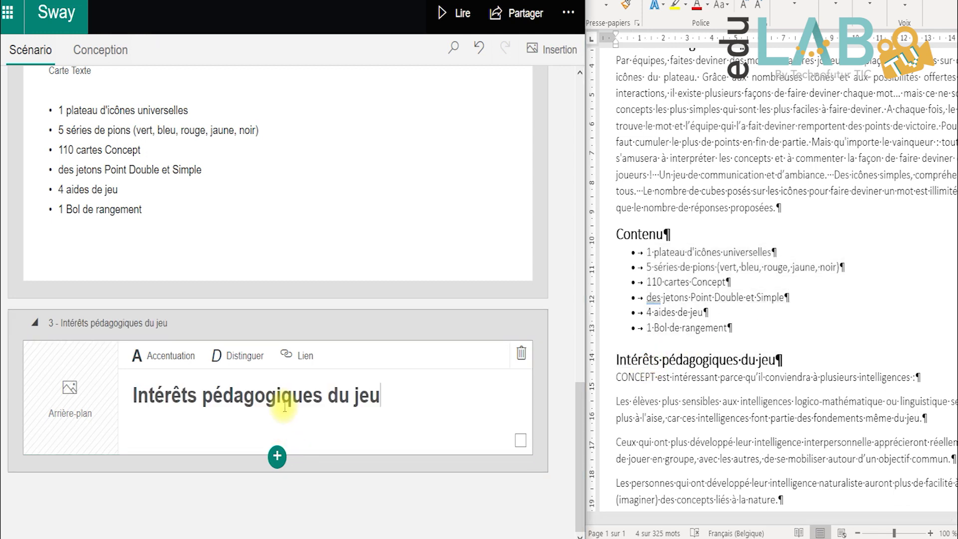
# Add a text card under "Intérêts pédagogiques du jeu" and fill it with that section's paragraphs copied from the Word document
pyautogui.click(276, 459)
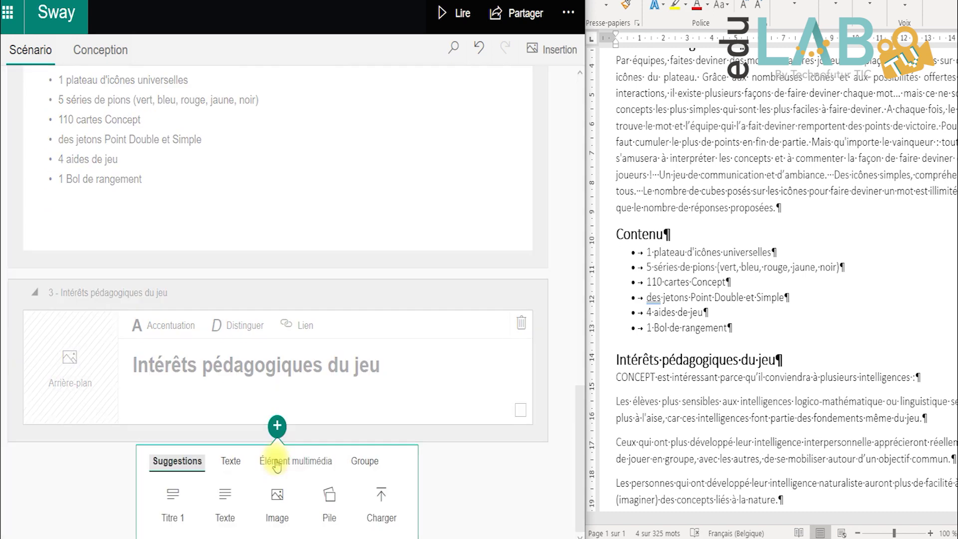
pyautogui.click(225, 494)
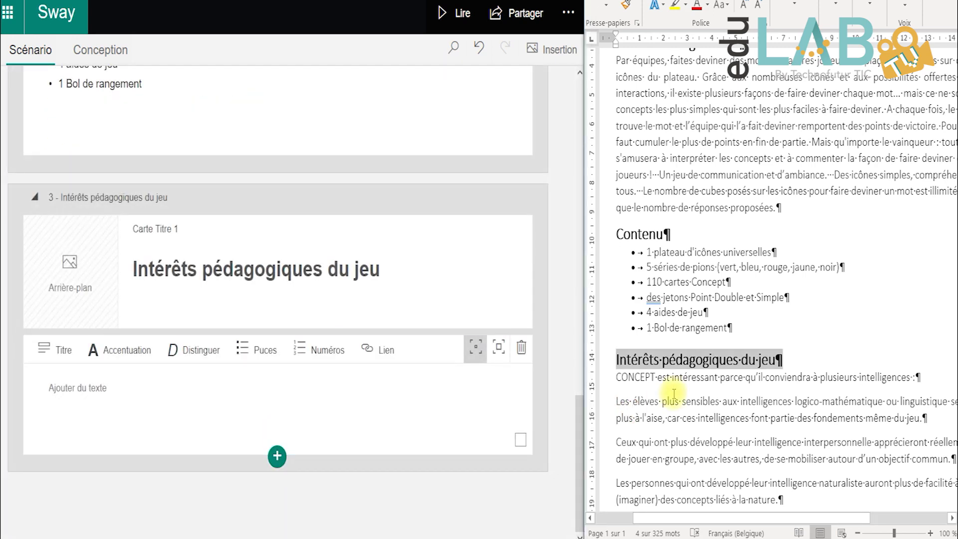
pyautogui.scroll(-2, 671, 394)
pyautogui.scroll(-3, 674, 394)
pyautogui.moveTo(617, 192); pyautogui.dragTo(762, 394)
pyautogui.click(299, 406)
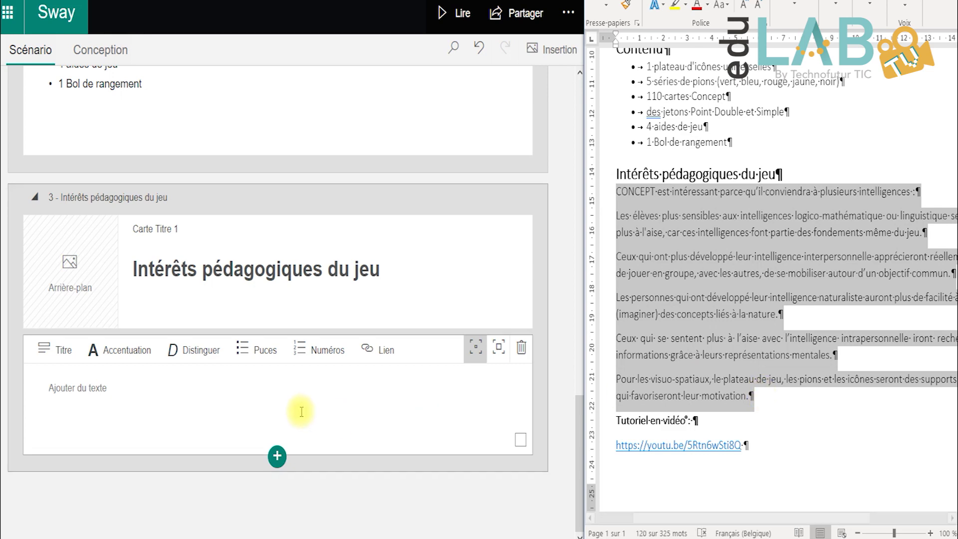
pyautogui.hotkey('ctrl', 'v')
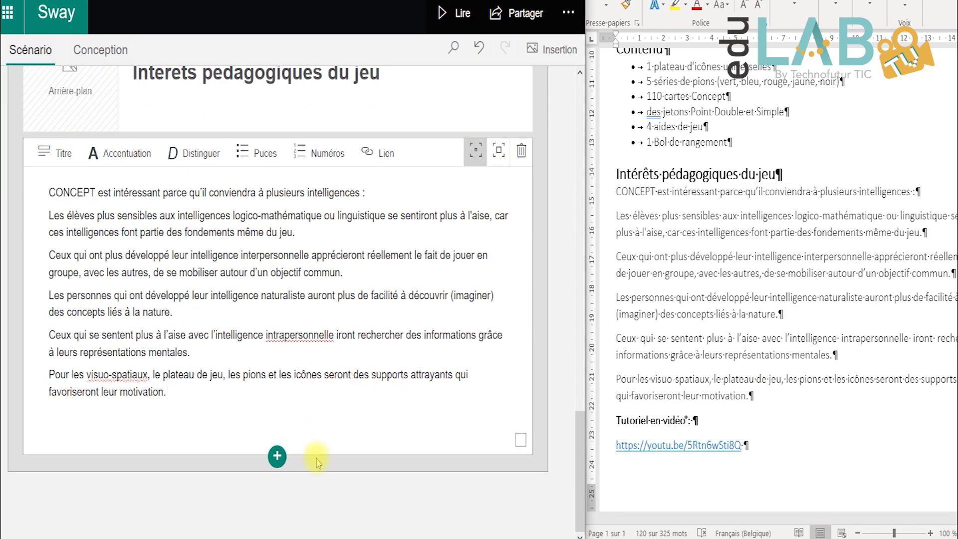
# Insert the suggested video "CONCEPT - Le Tutoriel" as a video card below the "Intérêts pédagogiques du jeu" text
pyautogui.click(277, 455)
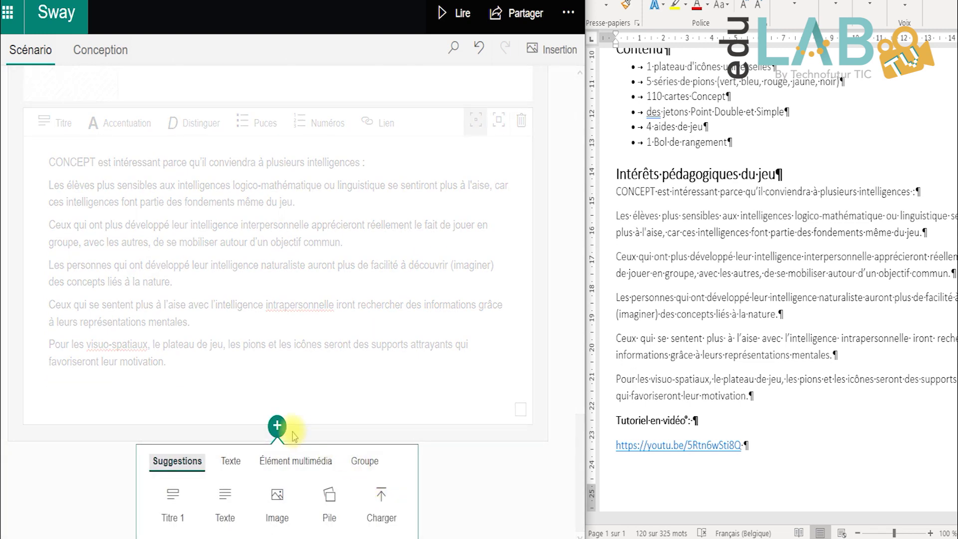
pyautogui.click(278, 469)
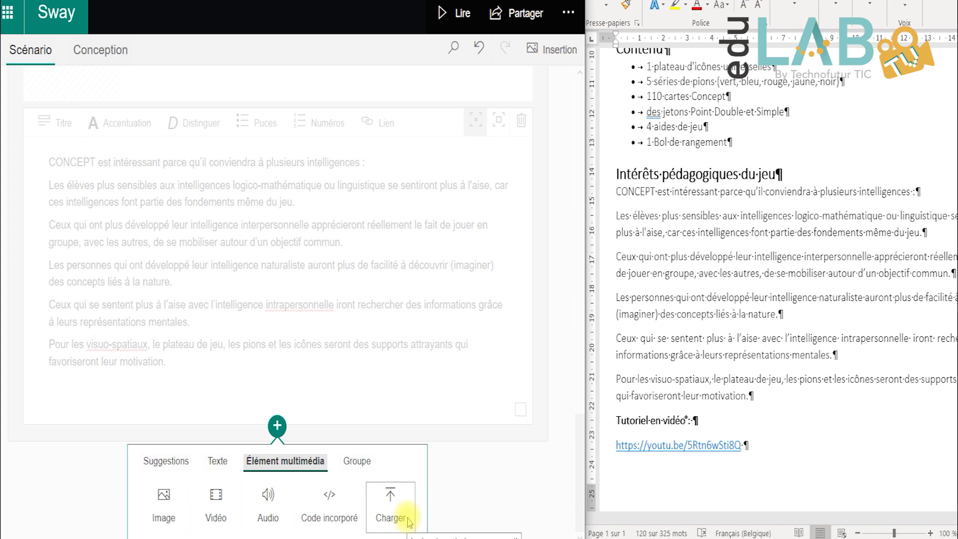
pyautogui.click(217, 516)
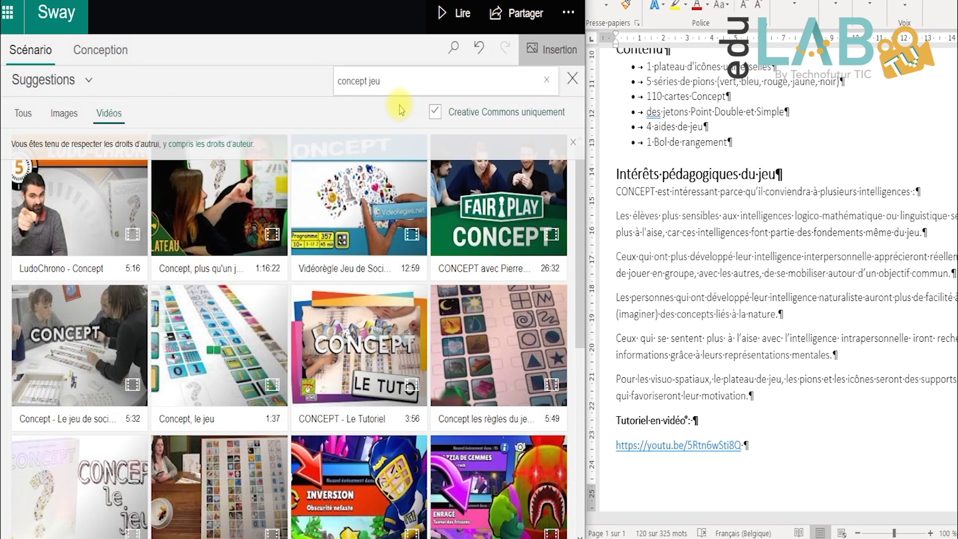
pyautogui.click(379, 73)
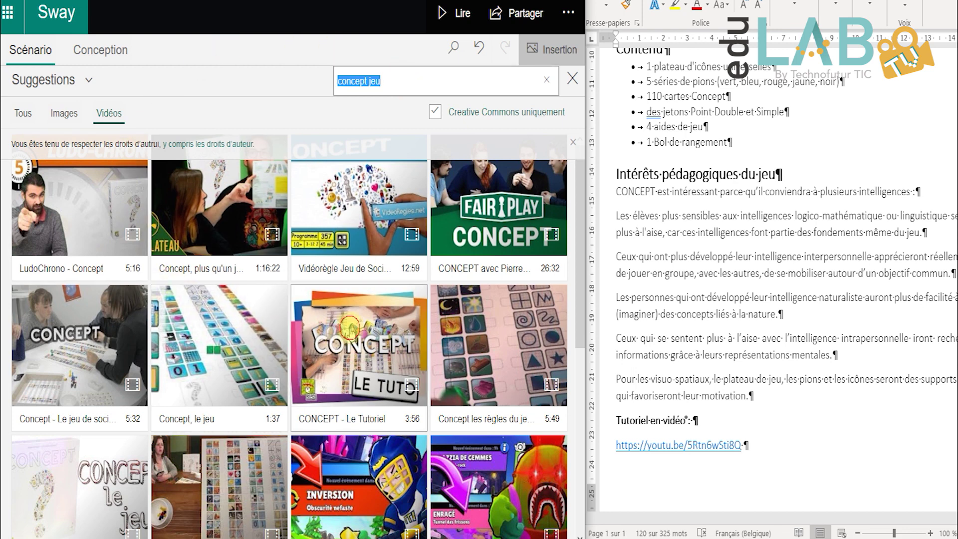
pyautogui.click(350, 328)
pyautogui.click(451, 83)
pyautogui.click(454, 83)
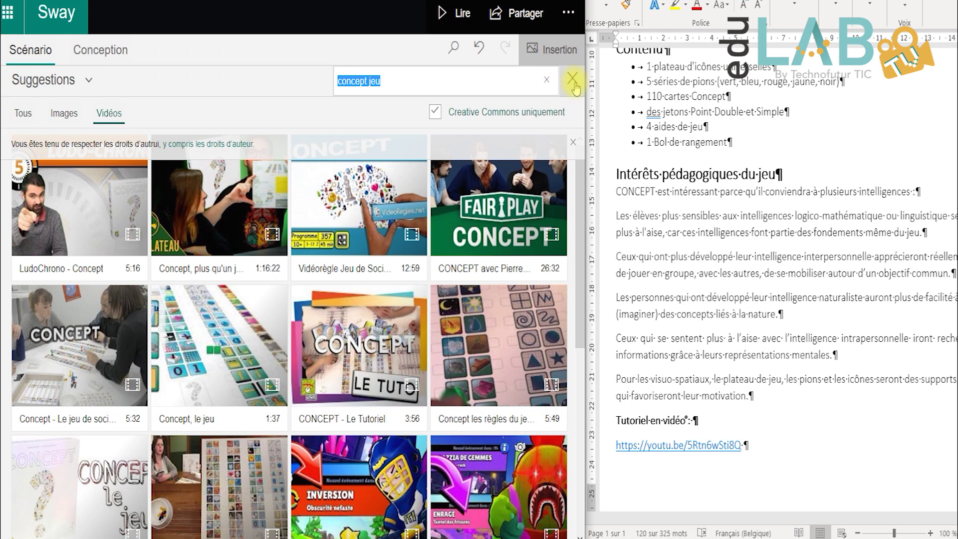
pyautogui.click(573, 84)
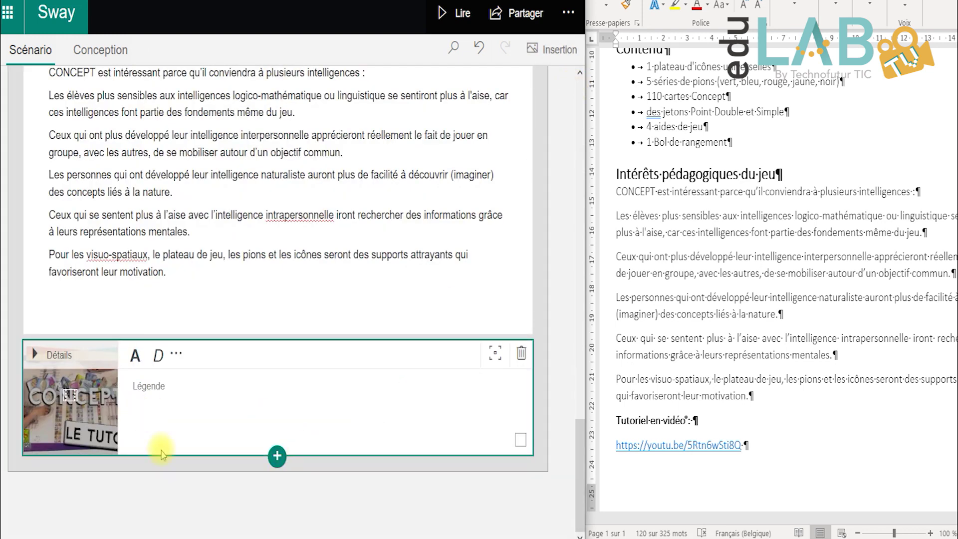
pyautogui.click(182, 417)
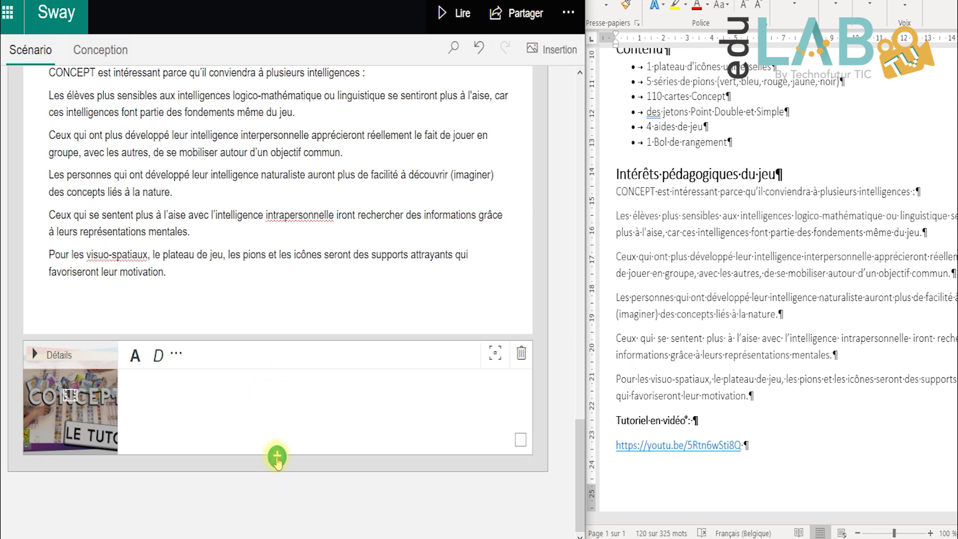
# Upload the file concept_pnp_fr.pdf as a document card below the tutorial video
pyautogui.click(277, 456)
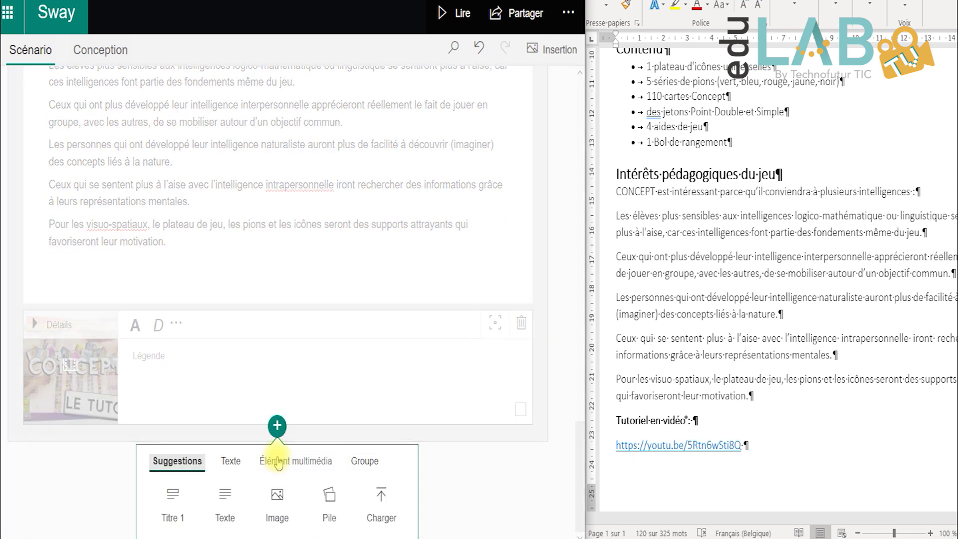
pyautogui.click(383, 508)
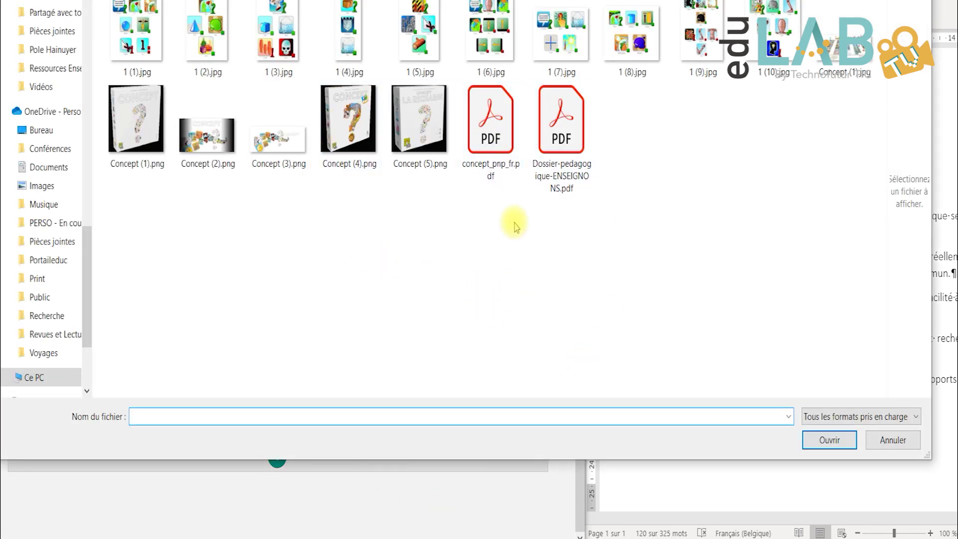
pyautogui.click(493, 127)
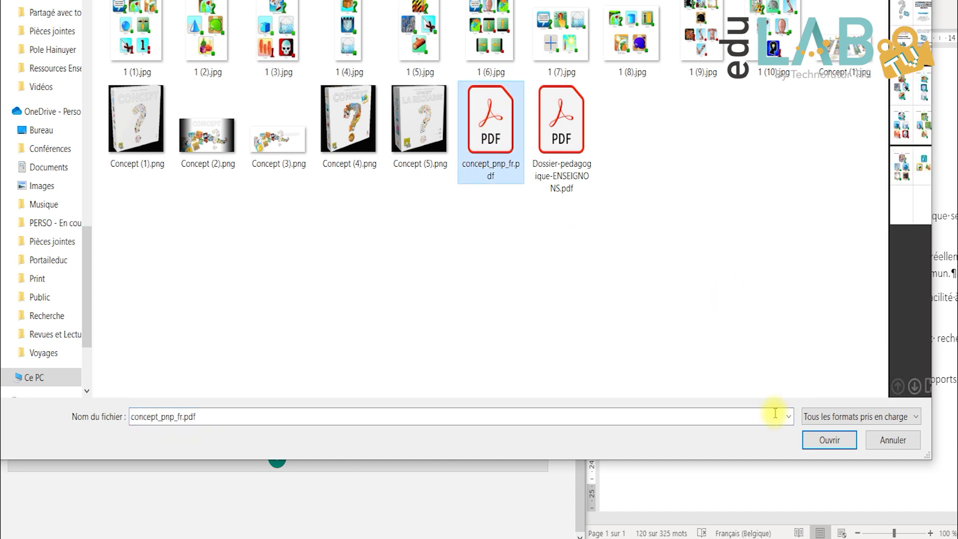
pyautogui.click(828, 441)
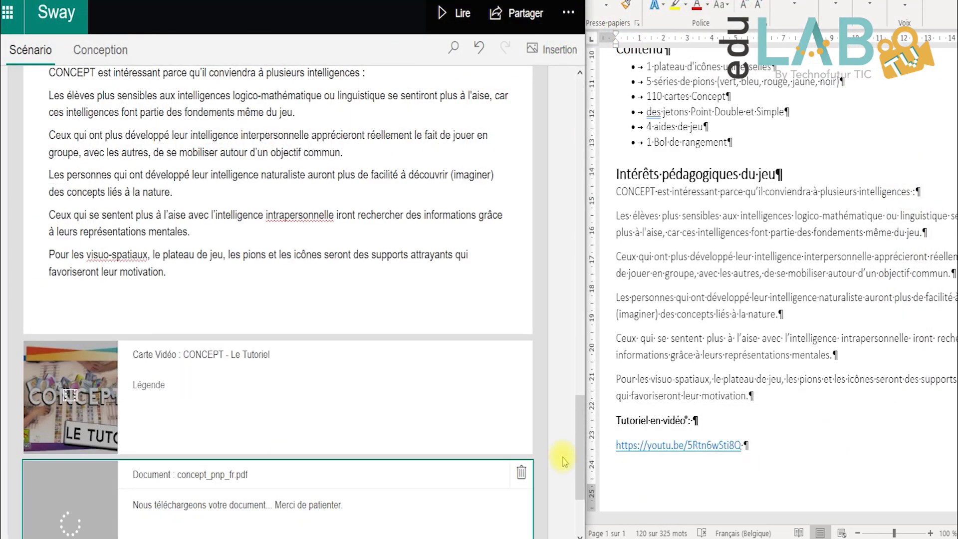
pyautogui.scroll(-3, 564, 462)
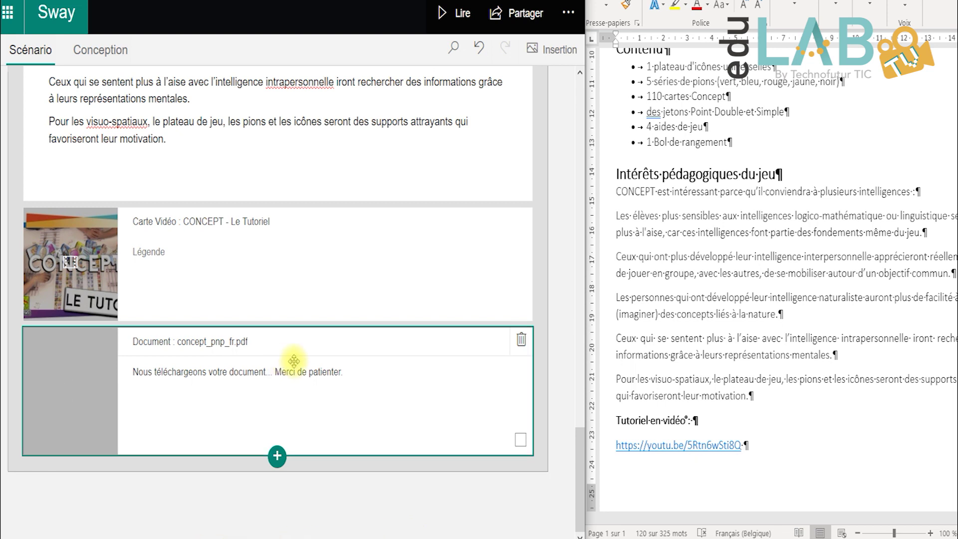
# Insert the image Concept (1).jpg from the computer below the bulleted list in the "Contenu" section
pyautogui.scroll(12, 299, 349)
pyautogui.scroll(10, 322, 368)
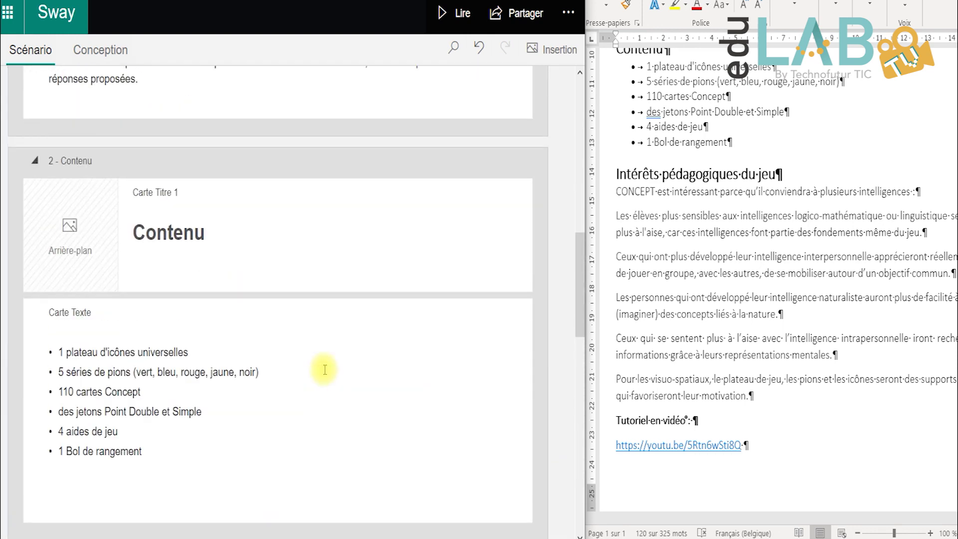
pyautogui.scroll(-7, 321, 368)
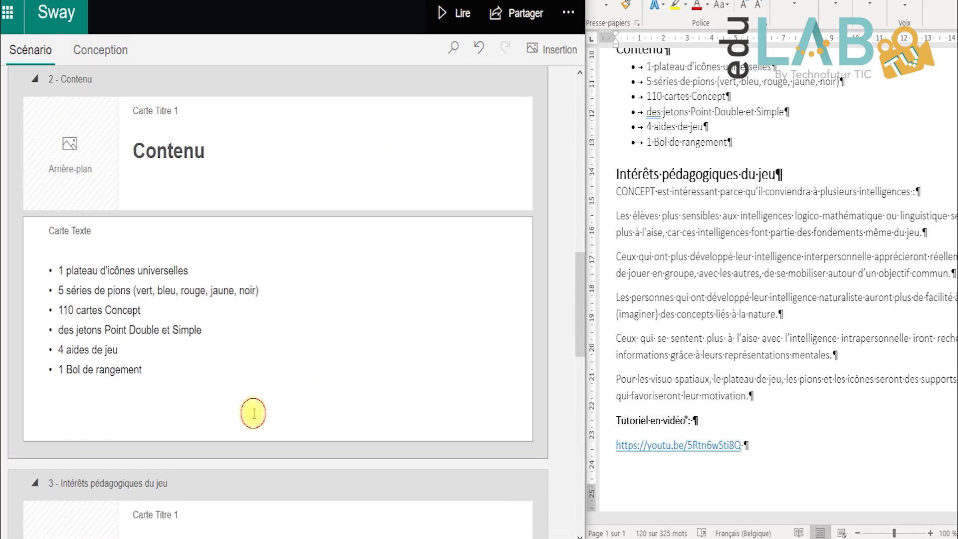
pyautogui.click(252, 397)
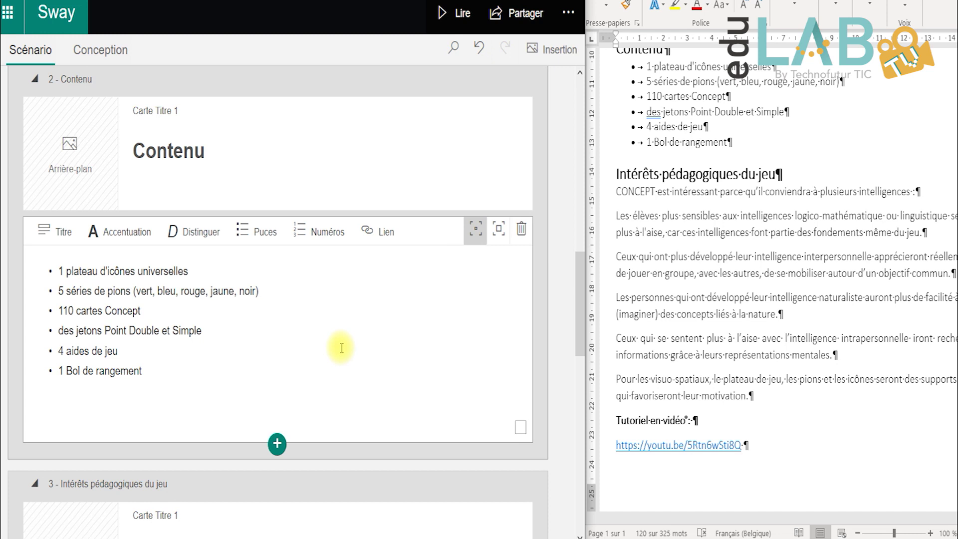
pyautogui.scroll(-4, 342, 348)
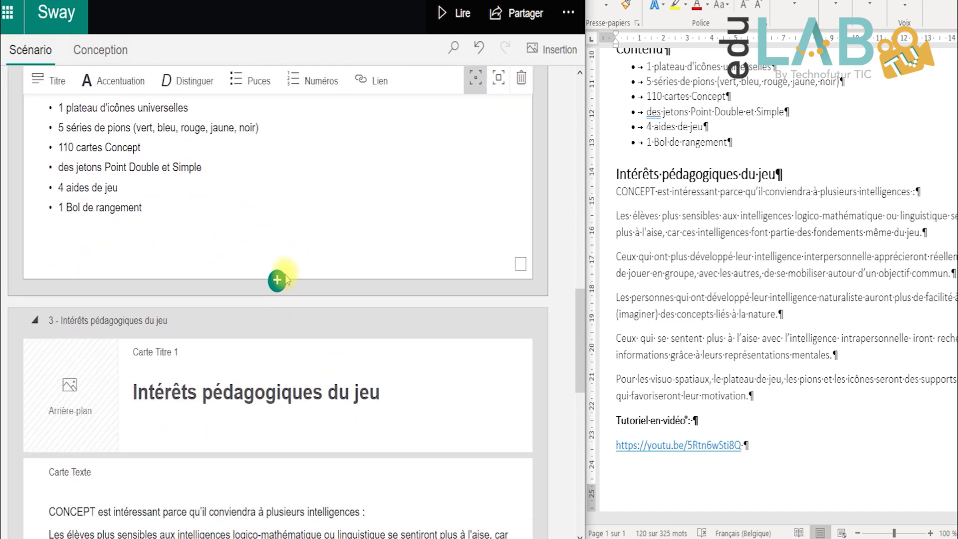
pyautogui.click(277, 281)
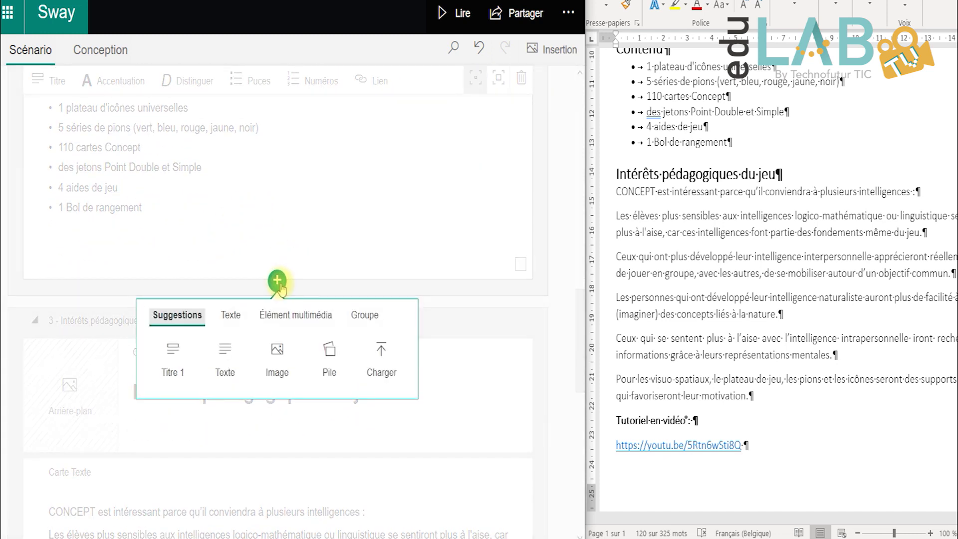
pyautogui.click(276, 359)
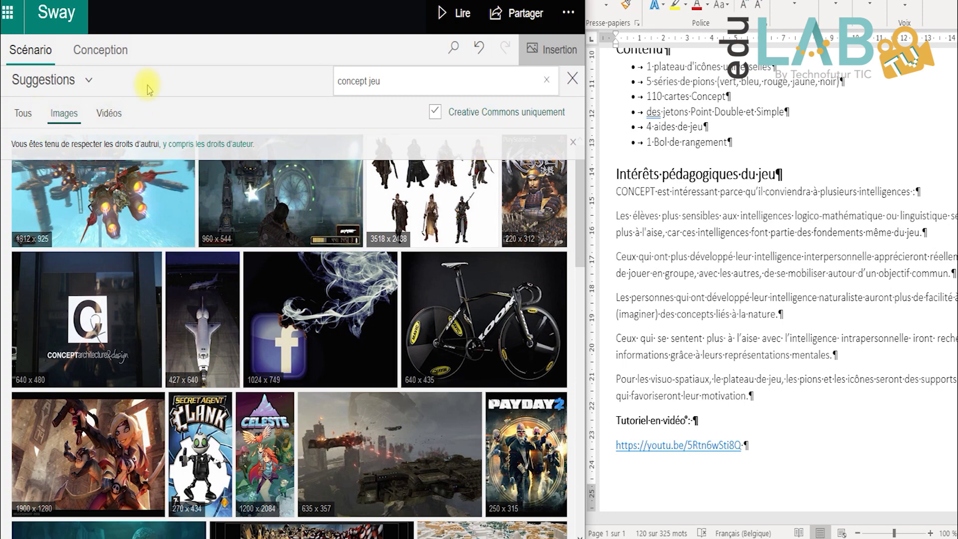
pyautogui.click(67, 79)
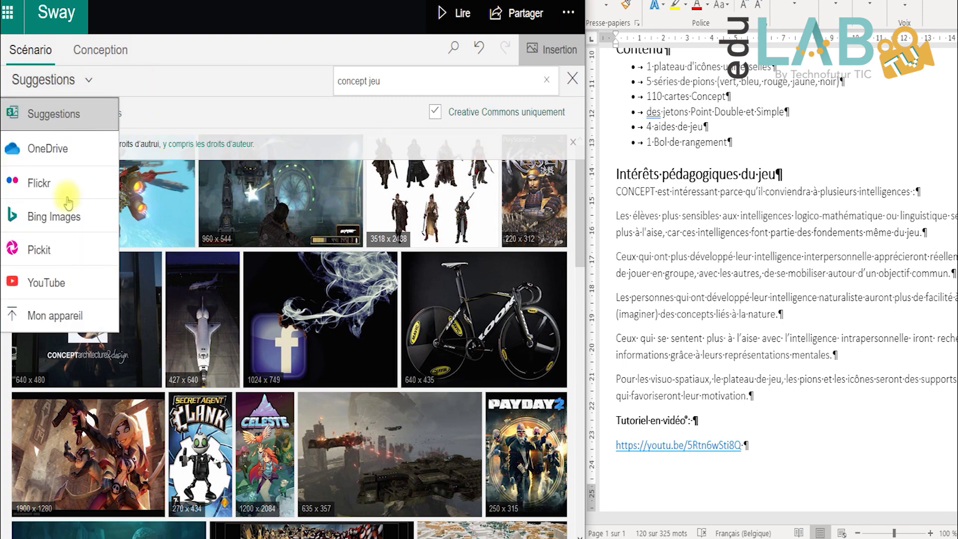
pyautogui.click(58, 317)
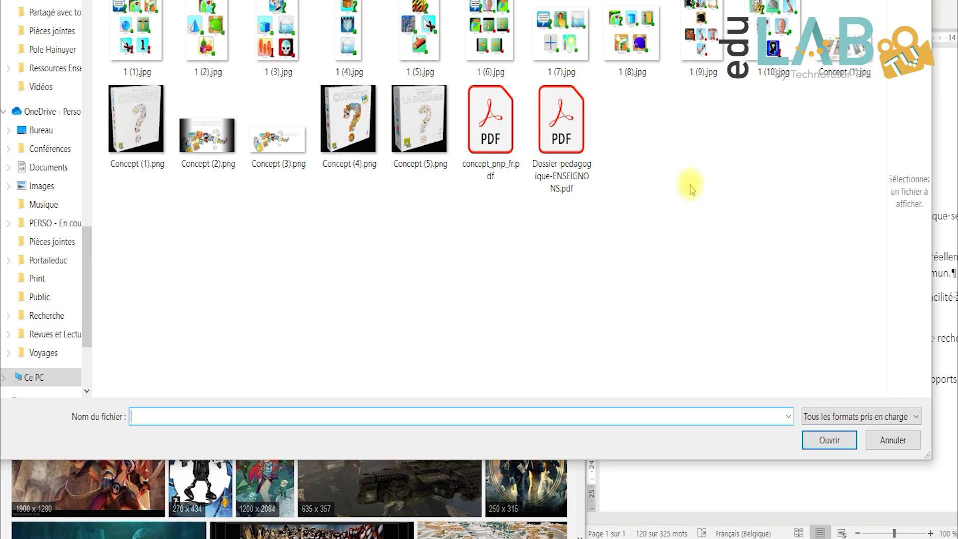
pyautogui.click(844, 45)
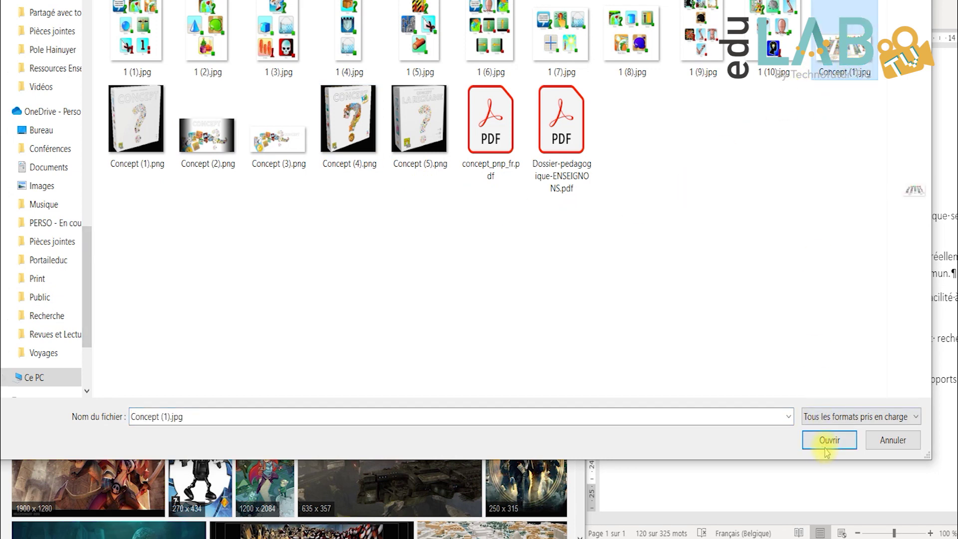
pyautogui.click(827, 440)
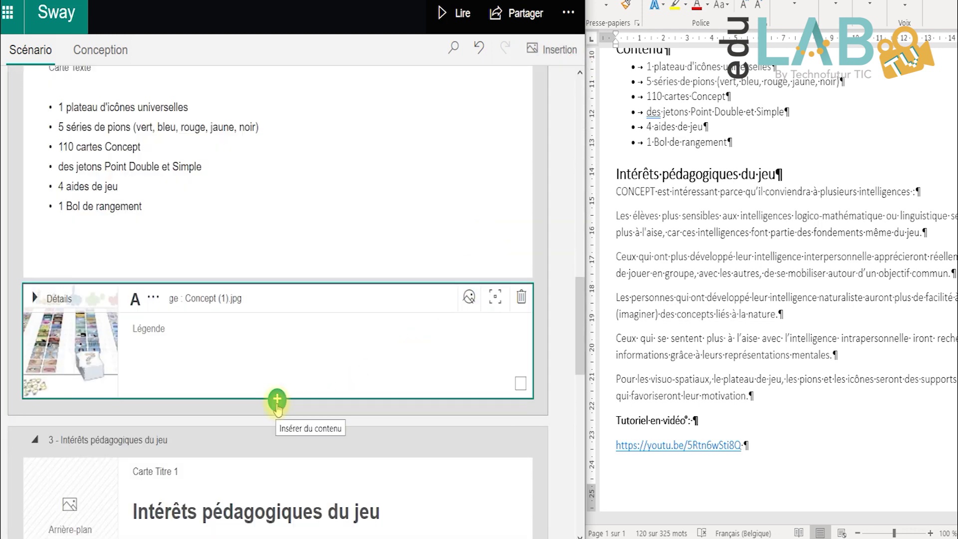
# Add a Pile group below the Concept (1).jpg card and fill it with Concept (1).png, Concept (4).png and Concept (5).png from the computer
pyautogui.click(278, 402)
pyautogui.click(327, 460)
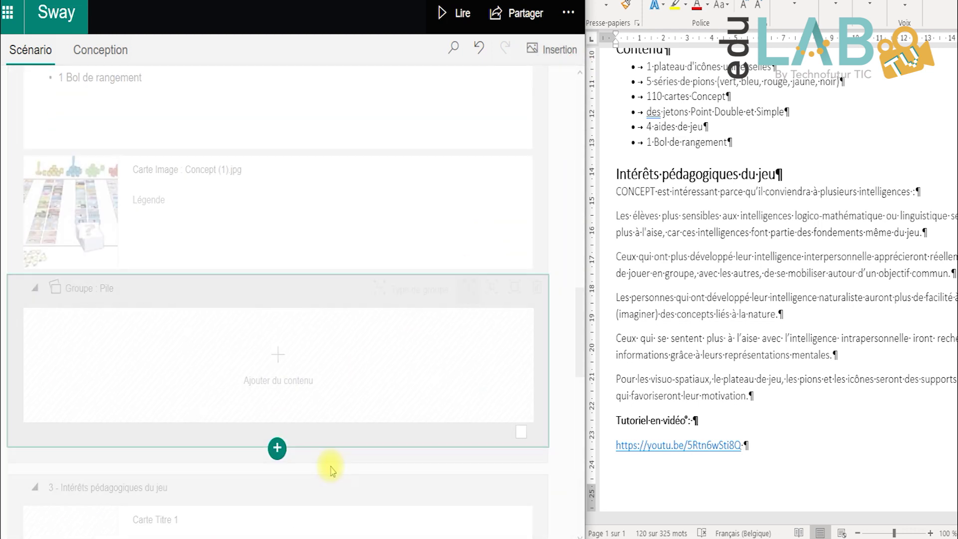
pyautogui.click(291, 366)
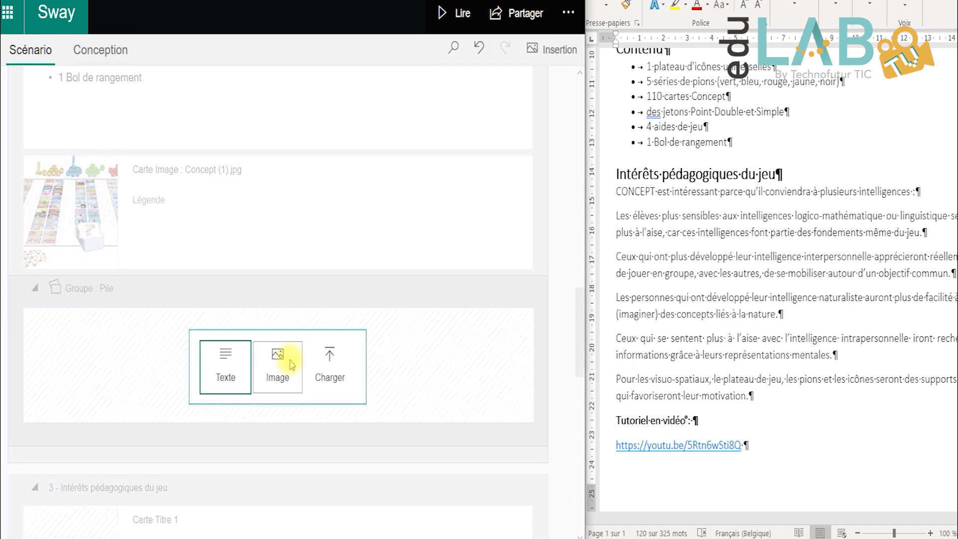
pyautogui.click(282, 367)
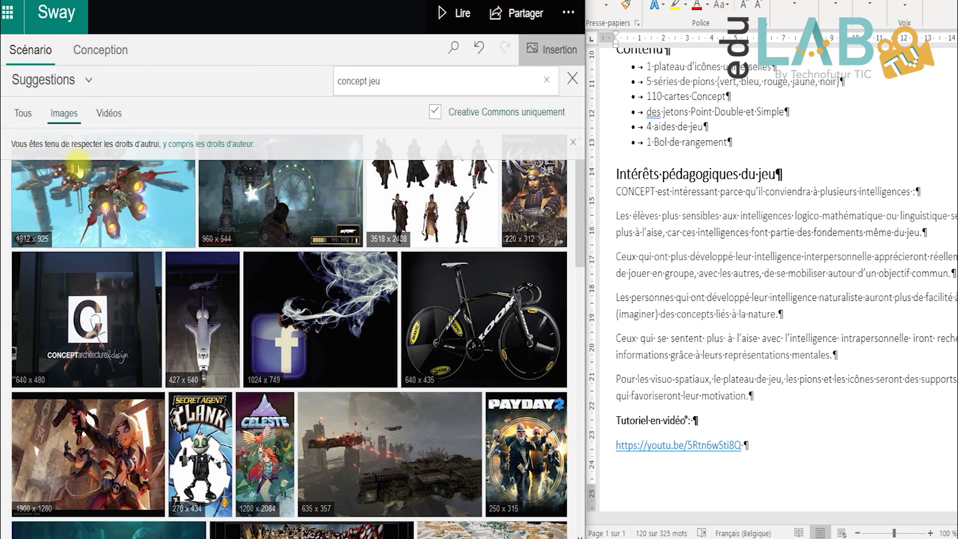
pyautogui.click(87, 81)
pyautogui.click(84, 315)
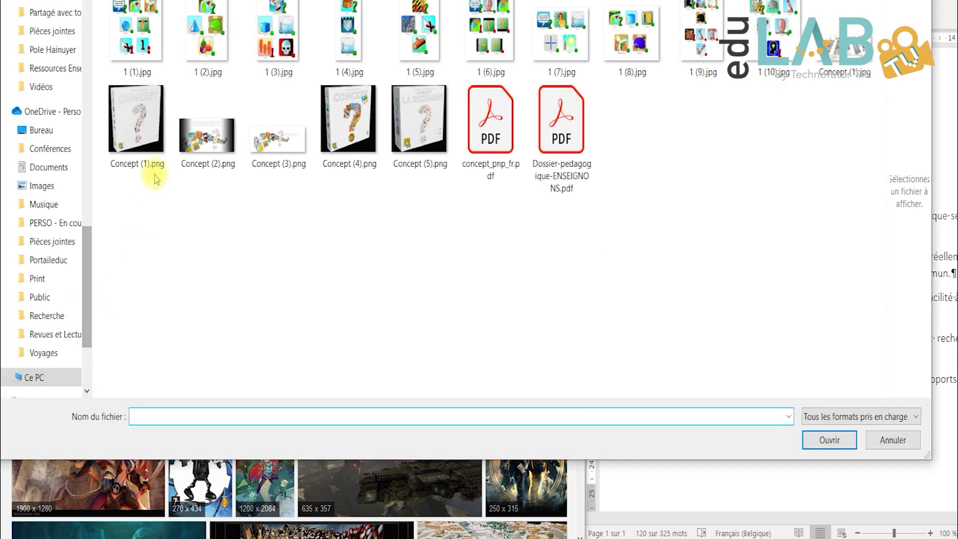
pyautogui.click(133, 139)
pyautogui.keyDown('ctrl'); pyautogui.click(332, 144); pyautogui.keyUp('ctrl')
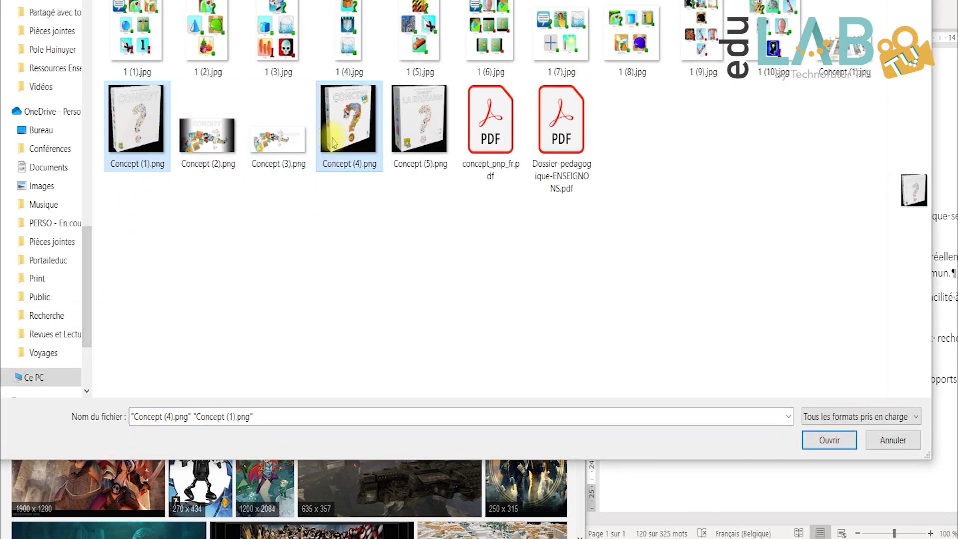
pyautogui.keyDown('ctrl'); pyautogui.click(427, 153); pyautogui.keyUp('ctrl')
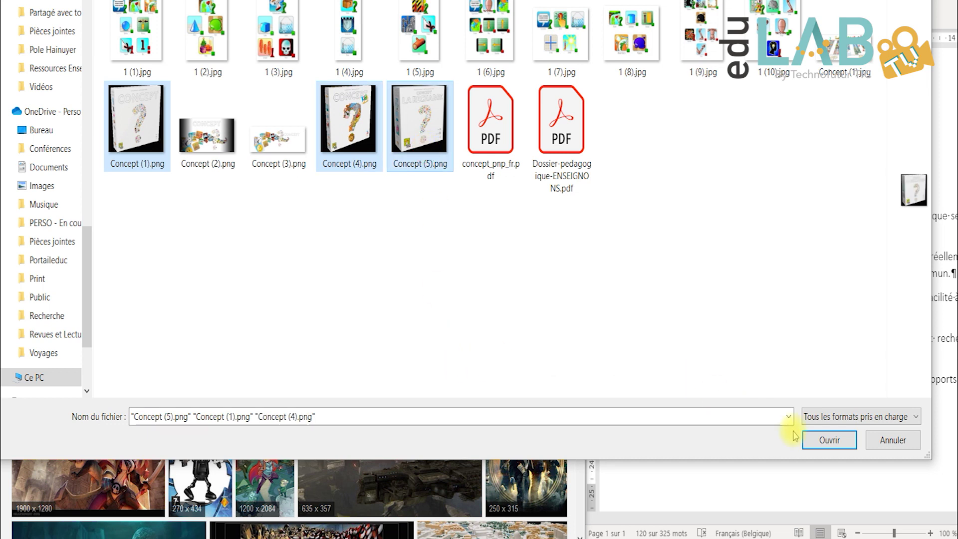
pyautogui.click(810, 441)
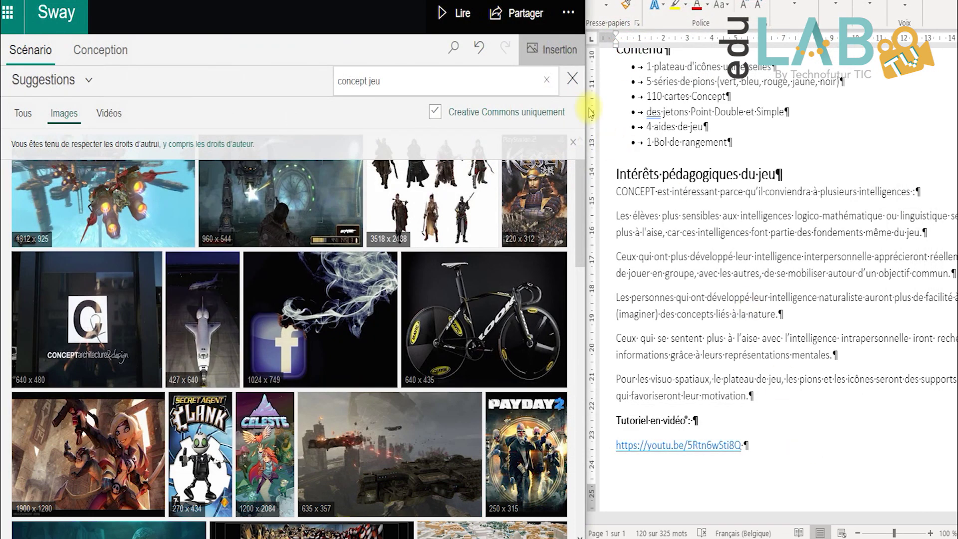
pyautogui.click(575, 83)
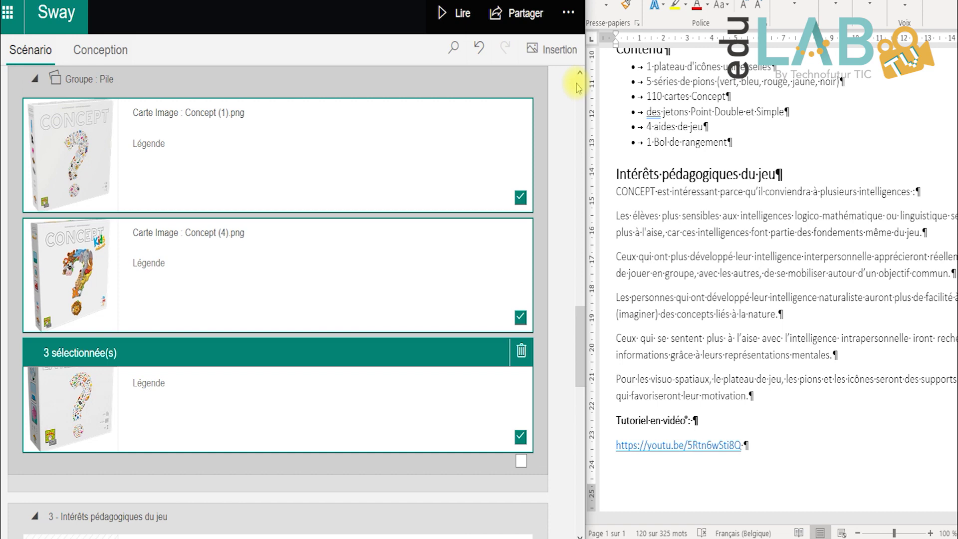
# Add a new Pile group below the concept_pnp_fr.pdf document card
pyautogui.scroll(3, 253, 261)
pyautogui.scroll(-6, 253, 261)
pyautogui.scroll(-10, 254, 261)
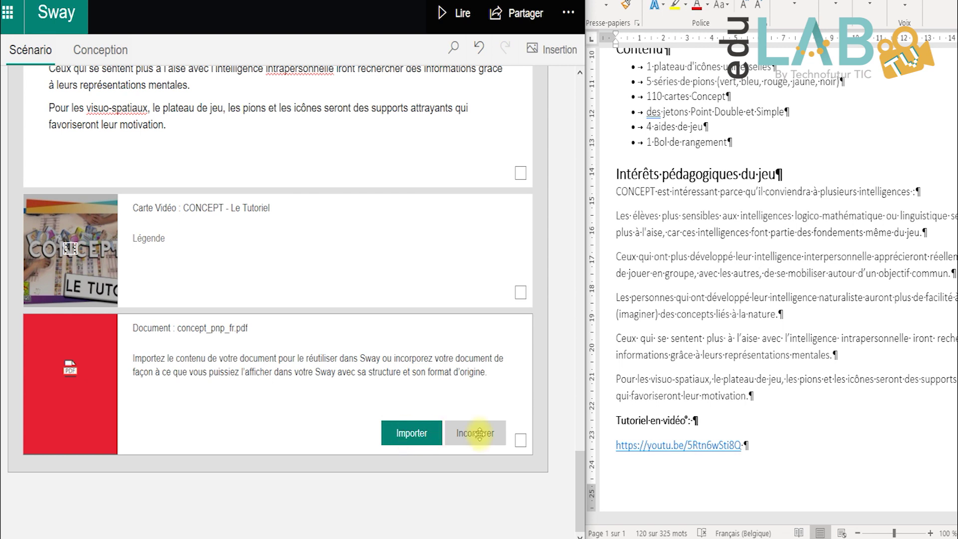
pyautogui.click(415, 431)
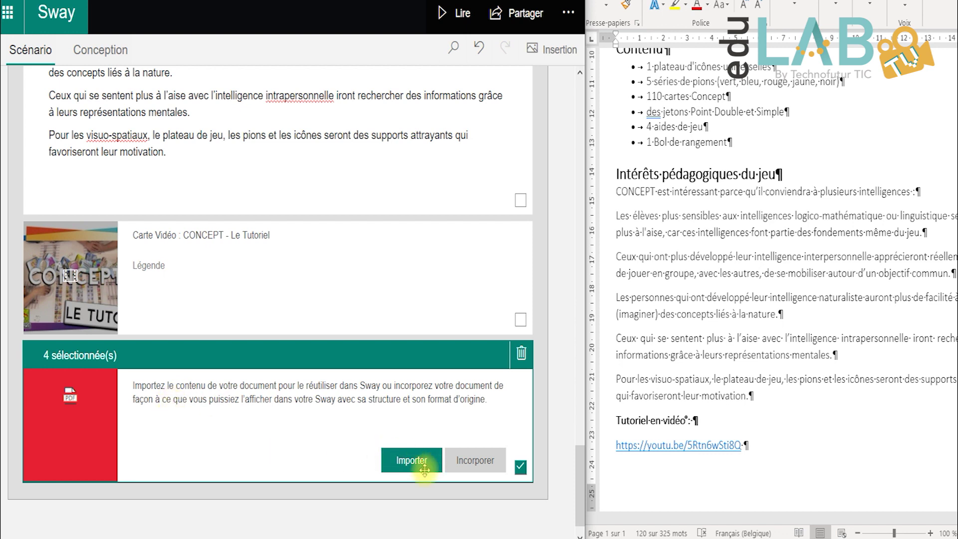
pyautogui.click(406, 508)
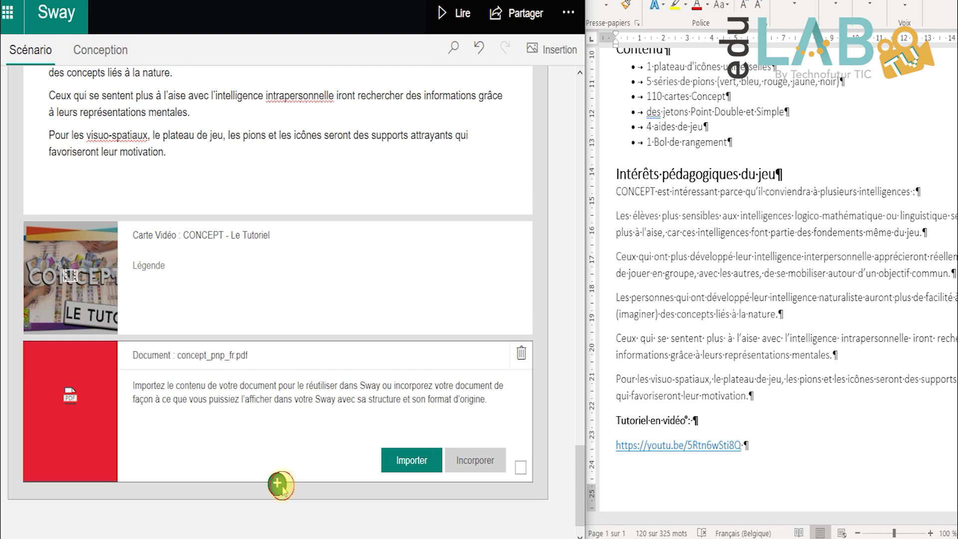
pyautogui.click(278, 484)
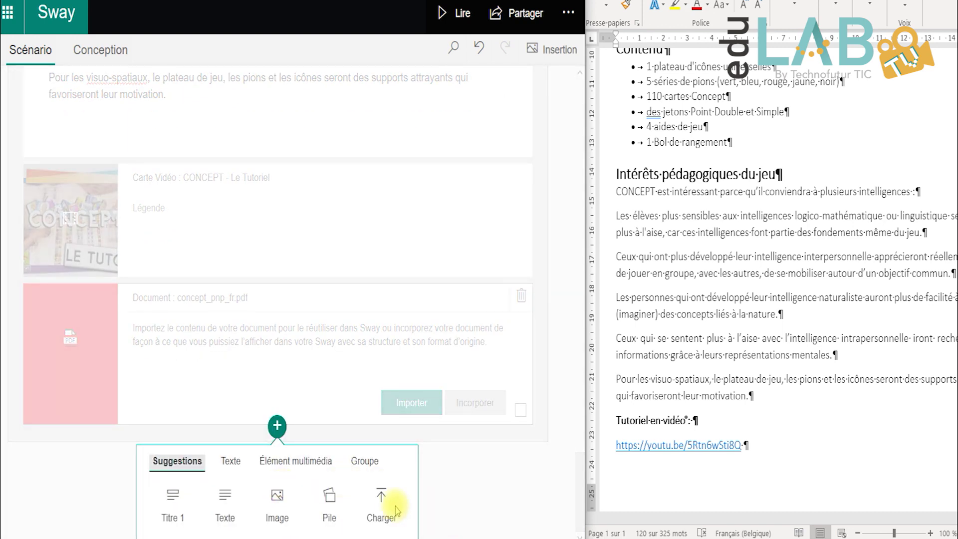
pyautogui.click(330, 504)
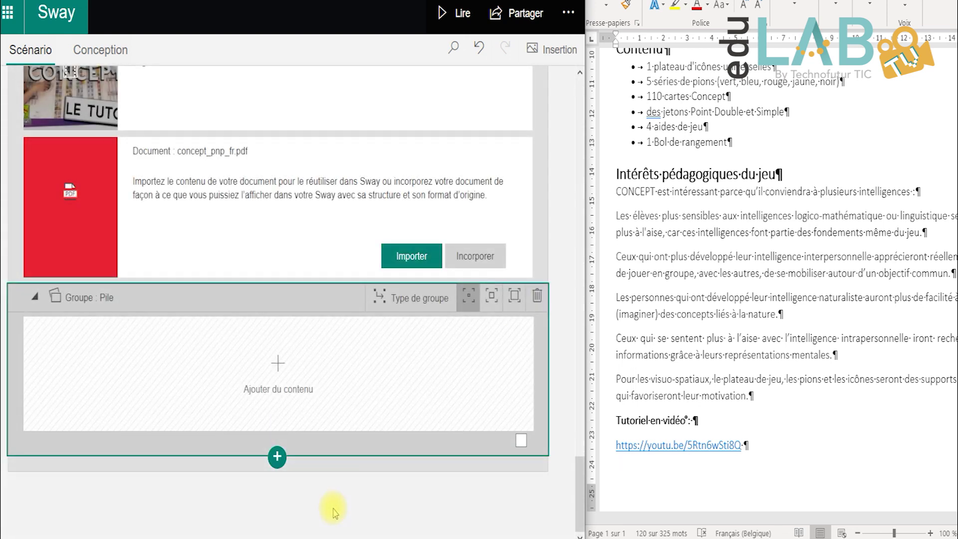
# Upload the ten images 1 (1).jpg to 1 (10).jpg from the computer into the new Pile group
pyautogui.click(279, 366)
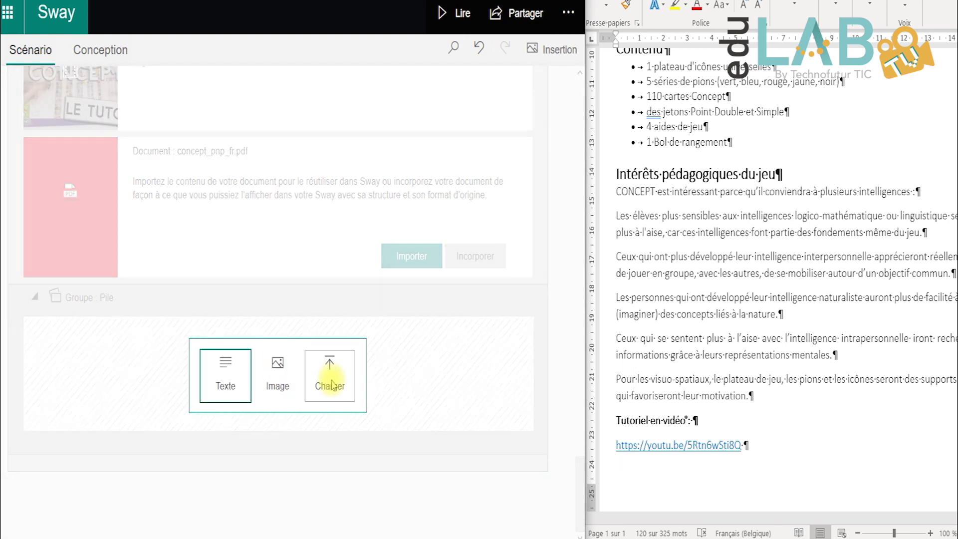
pyautogui.click(332, 387)
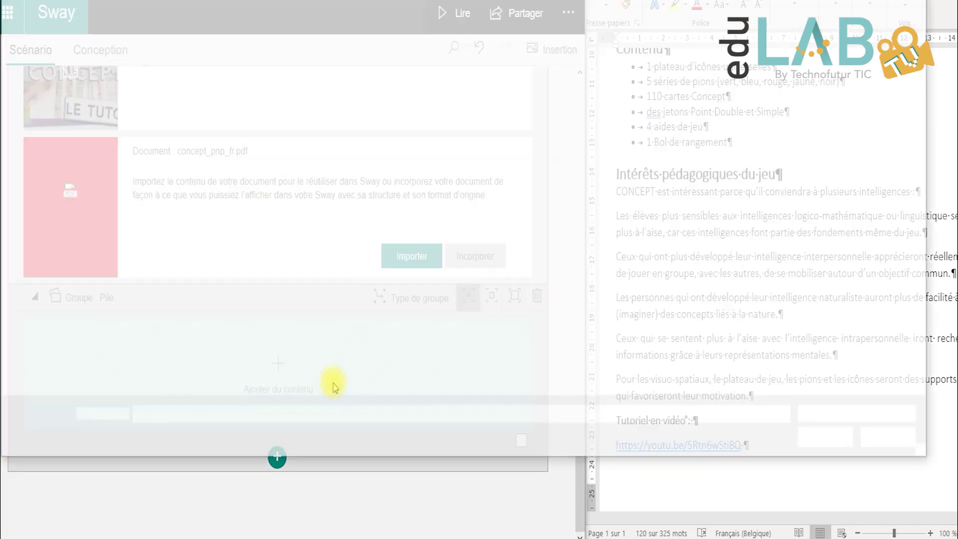
pyautogui.click(141, 37)
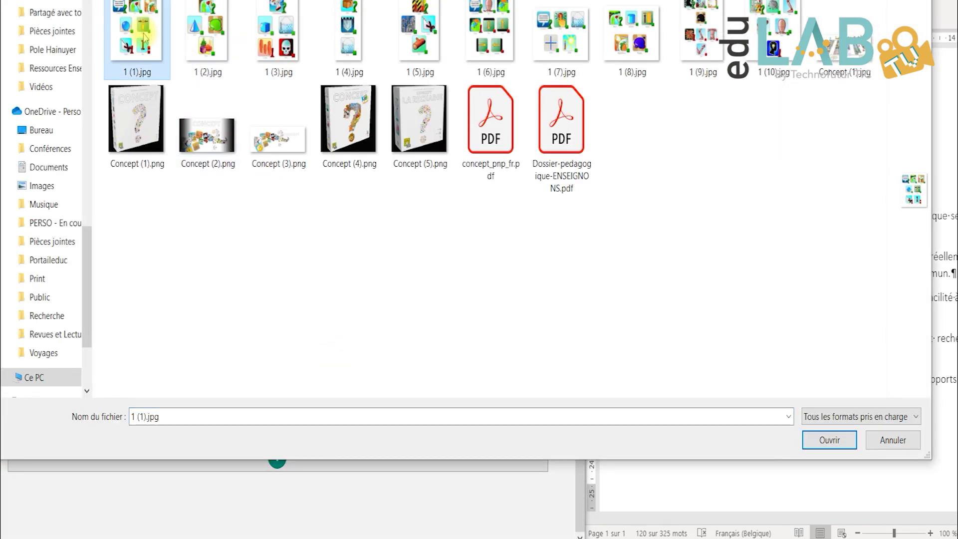
pyautogui.keyDown('shift'); pyautogui.click(767, 81); pyautogui.keyUp('shift')
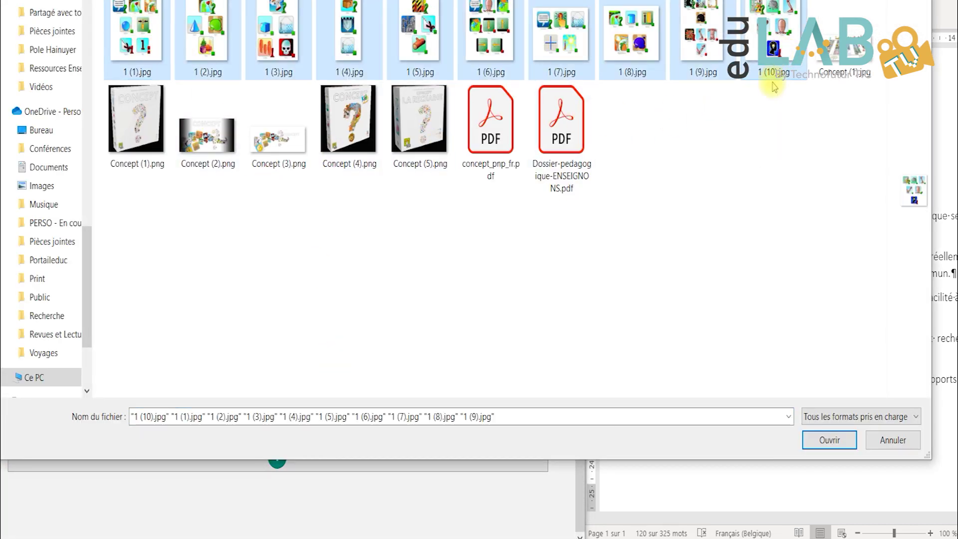
pyautogui.click(823, 442)
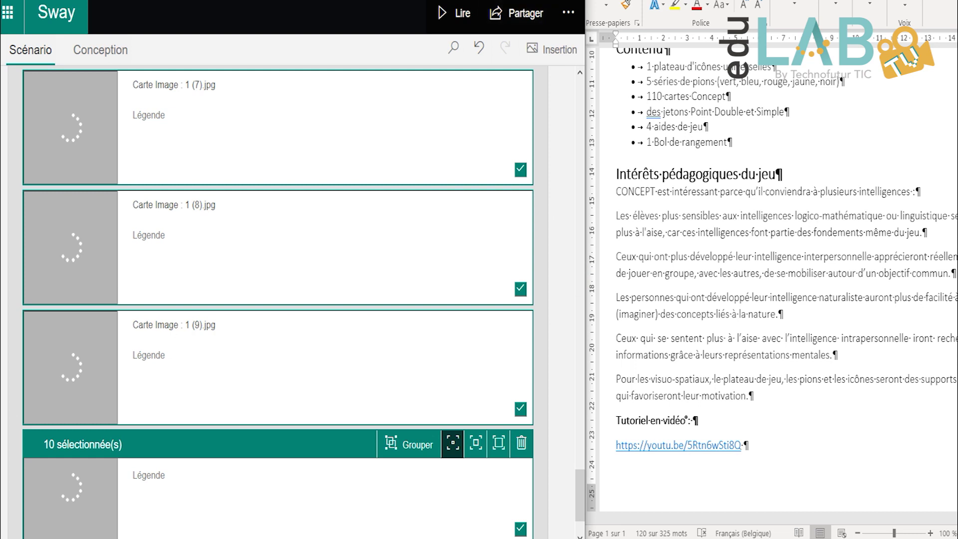
# Maximize the window and play the Sway, browsing to its end and back to the "Contenu" section
pyautogui.click(549, 1)
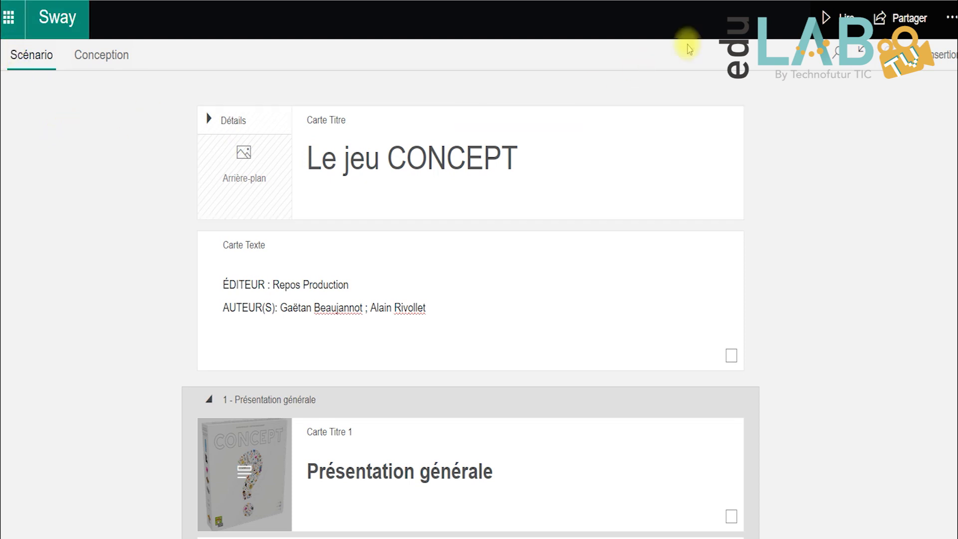
pyautogui.click(842, 18)
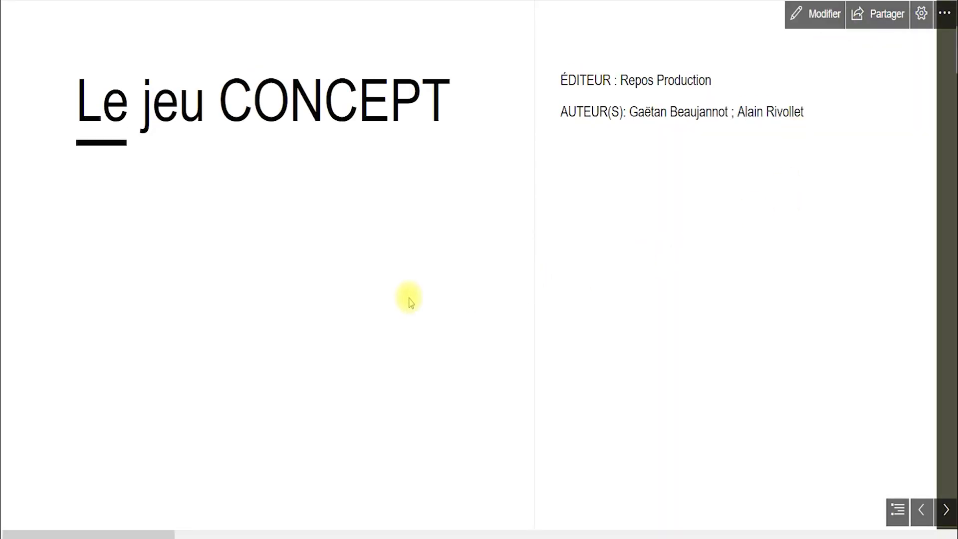
pyautogui.scroll(-5, 409, 301)
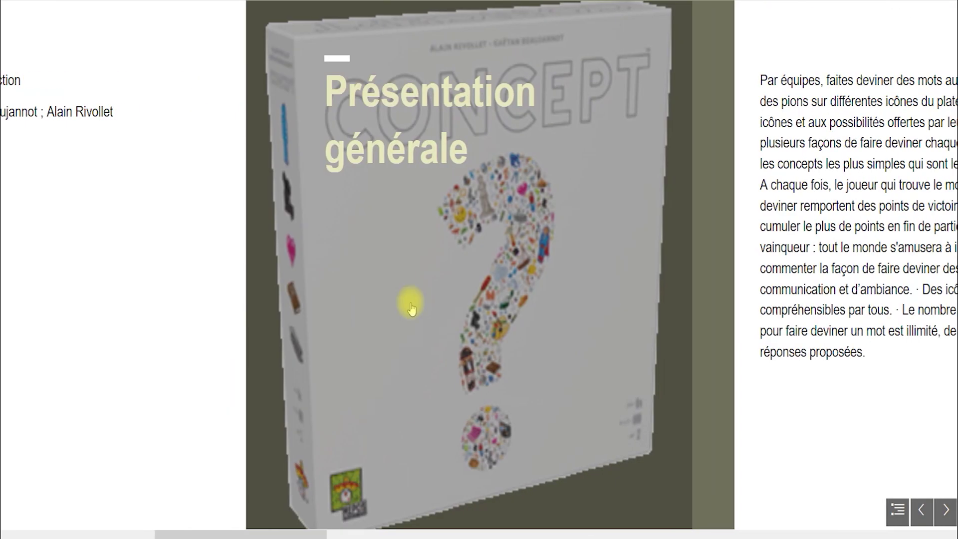
pyautogui.scroll(-7, 411, 307)
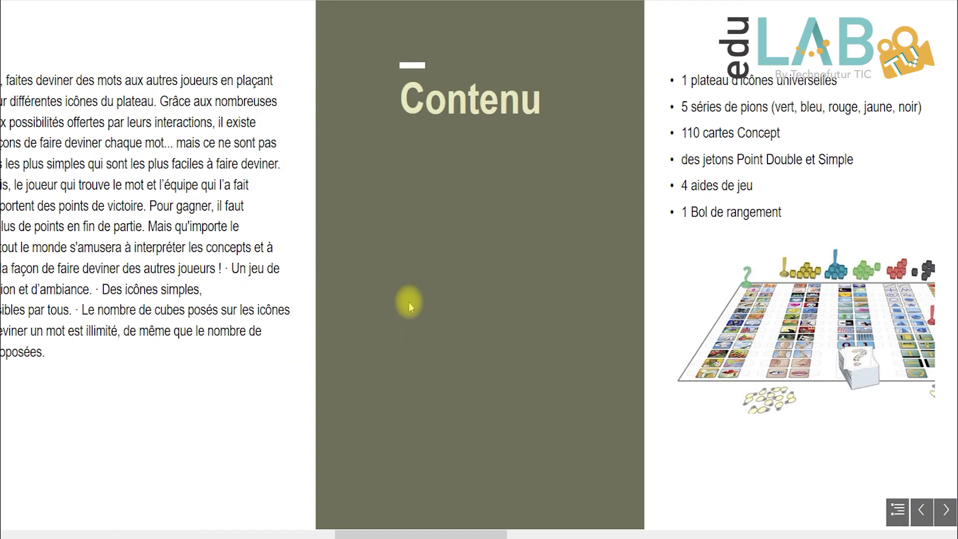
pyautogui.scroll(-7, 409, 302)
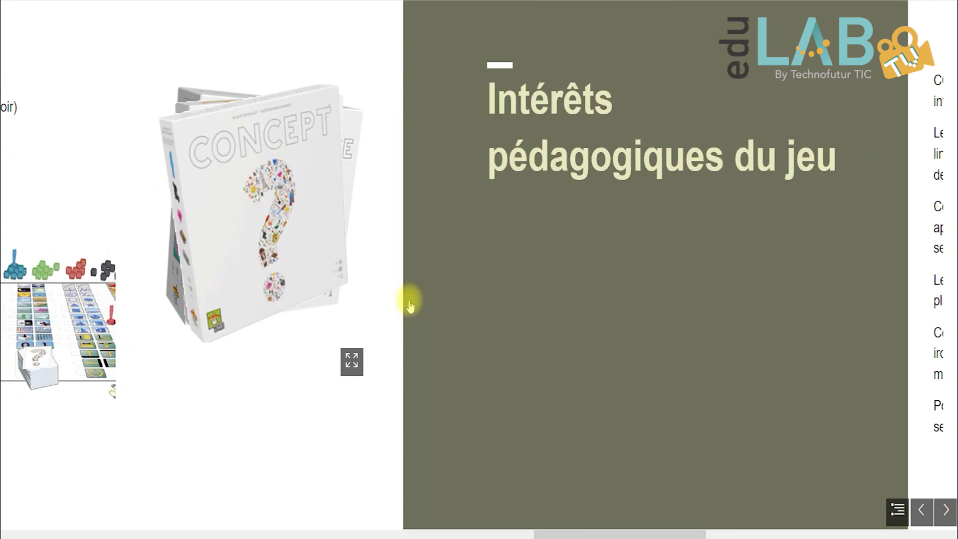
pyautogui.scroll(-5, 408, 312)
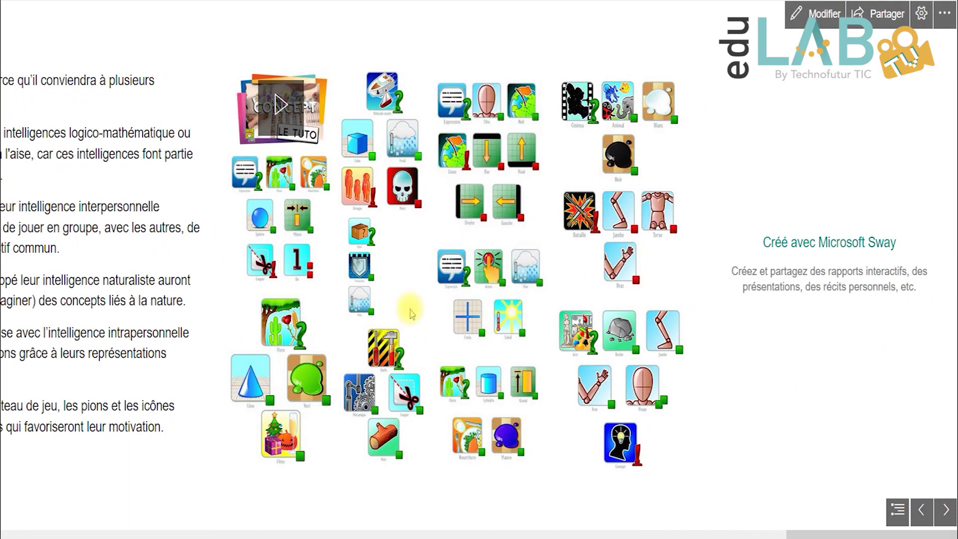
pyautogui.scroll(8, 410, 312)
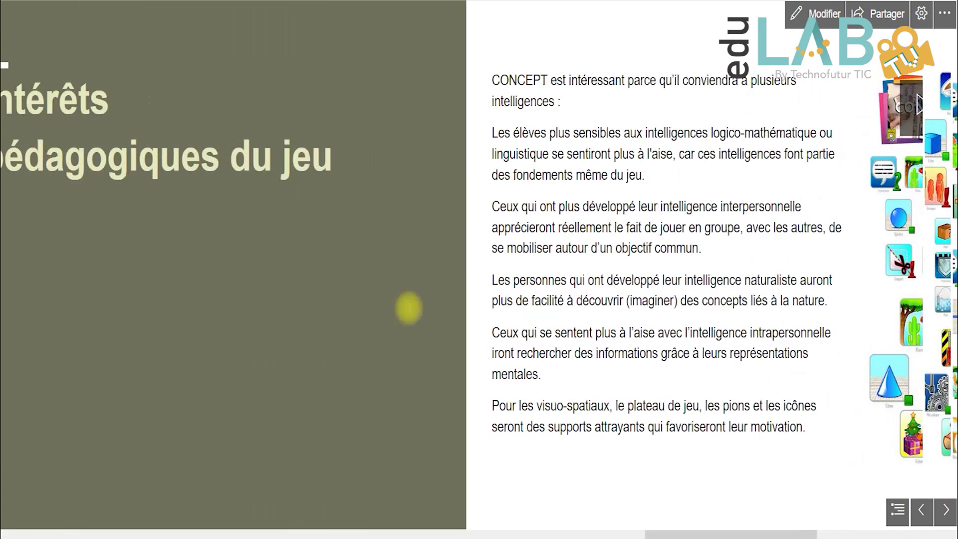
pyautogui.scroll(3, 407, 309)
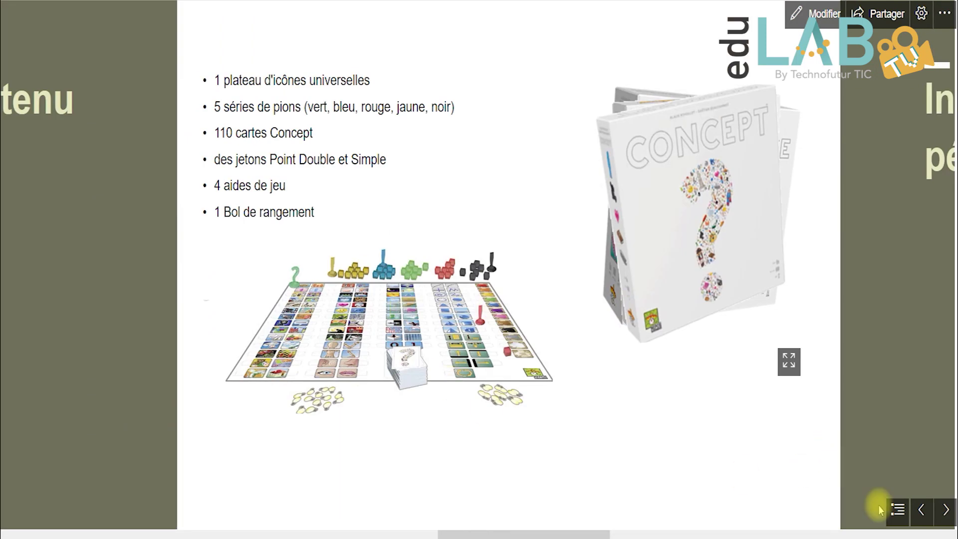
# Jump to "Présentation générale" from the preview's table of contents and page forward to the end of the Sway
pyautogui.click(896, 510)
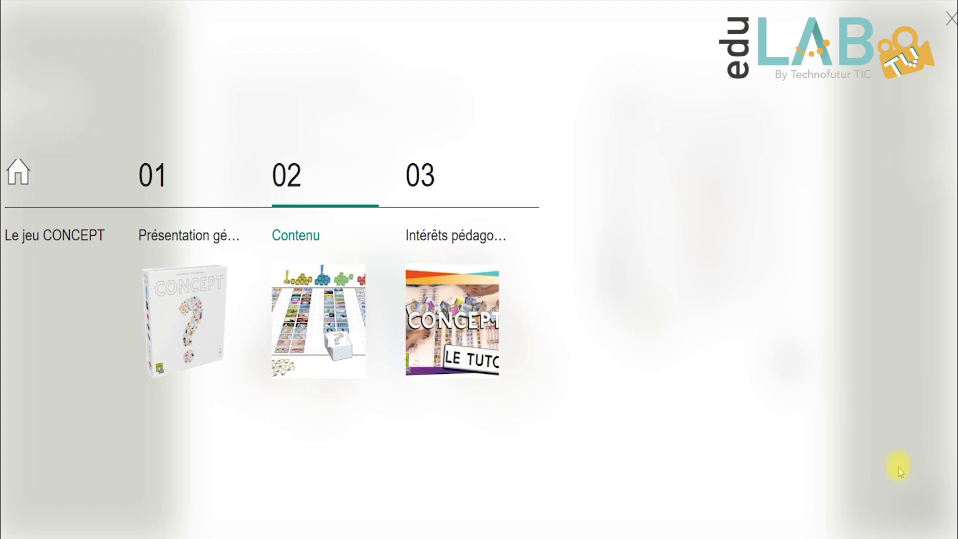
pyautogui.click(196, 275)
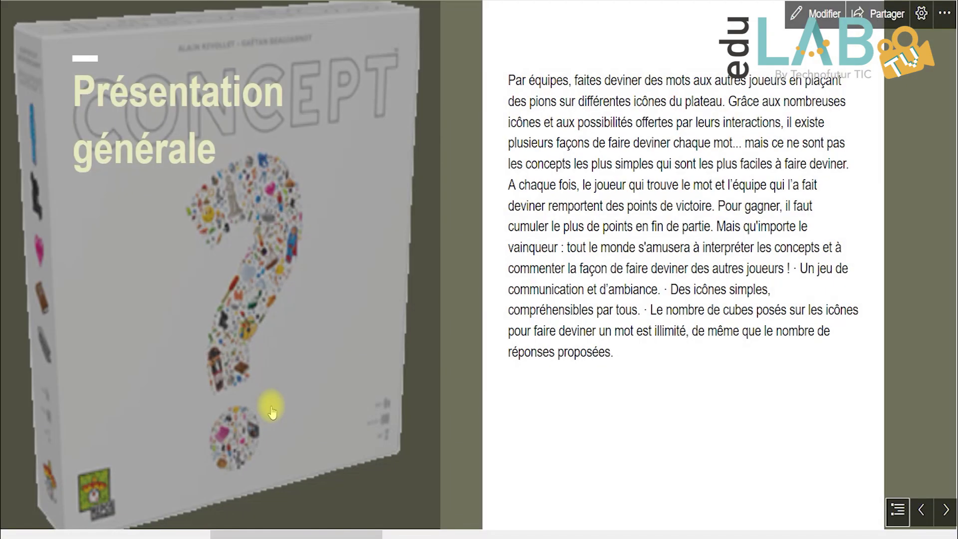
pyautogui.click(945, 510)
pyautogui.click(944, 510)
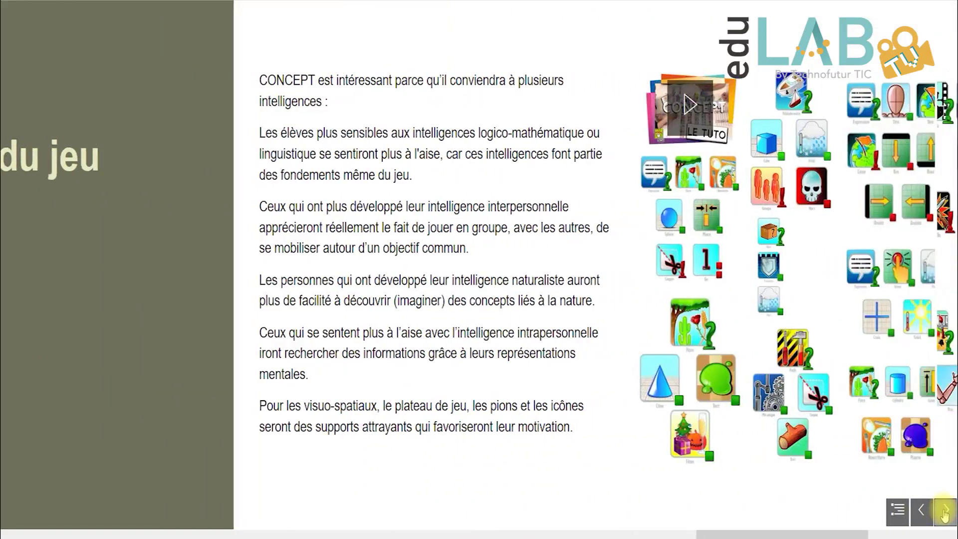
pyautogui.click(945, 510)
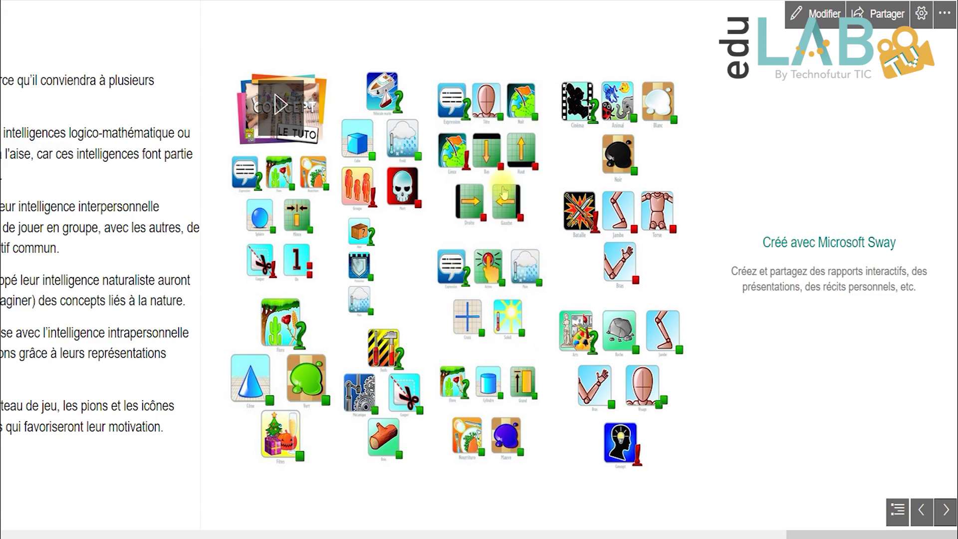
# Enlarge an icon image beside the tutorial video, view the two images after it, and return to editing the Sway
pyautogui.click(489, 151)
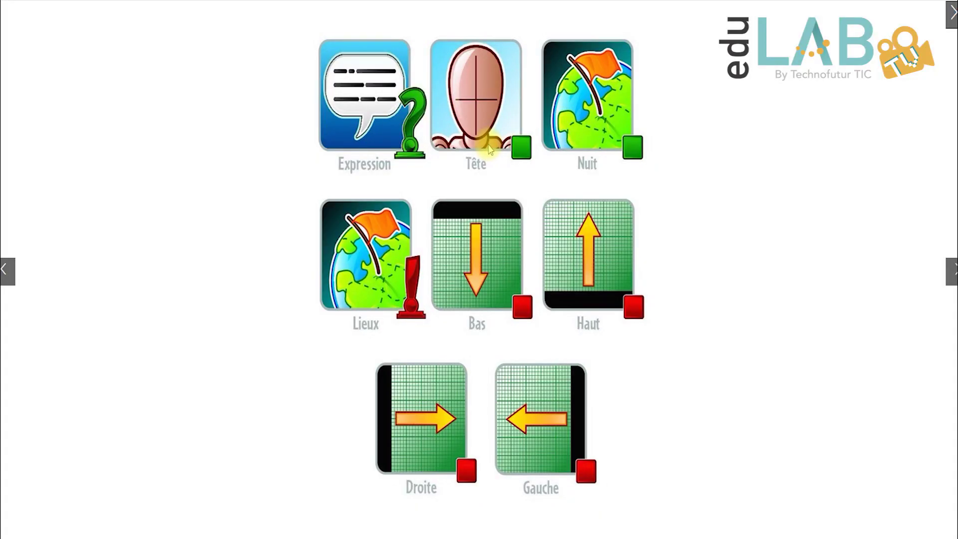
pyautogui.click(952, 272)
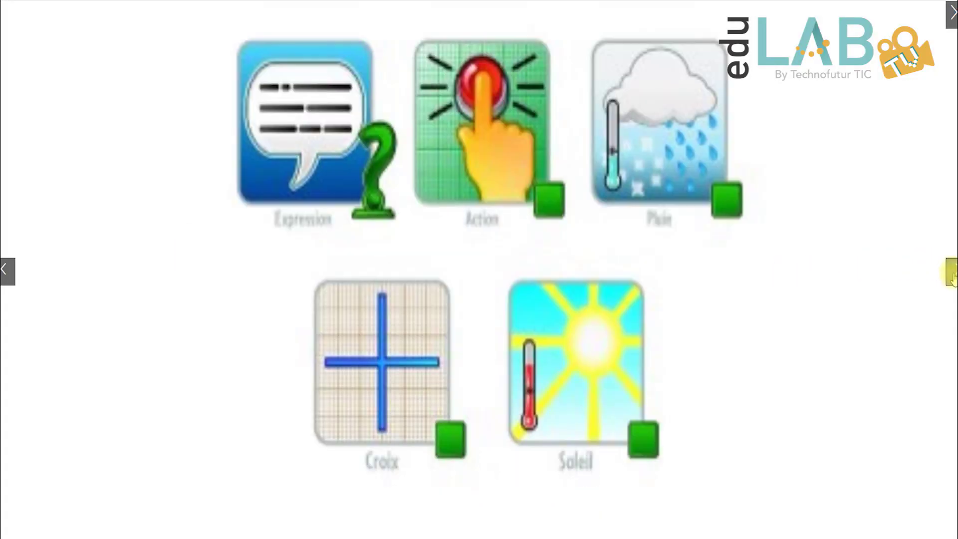
pyautogui.click(952, 272)
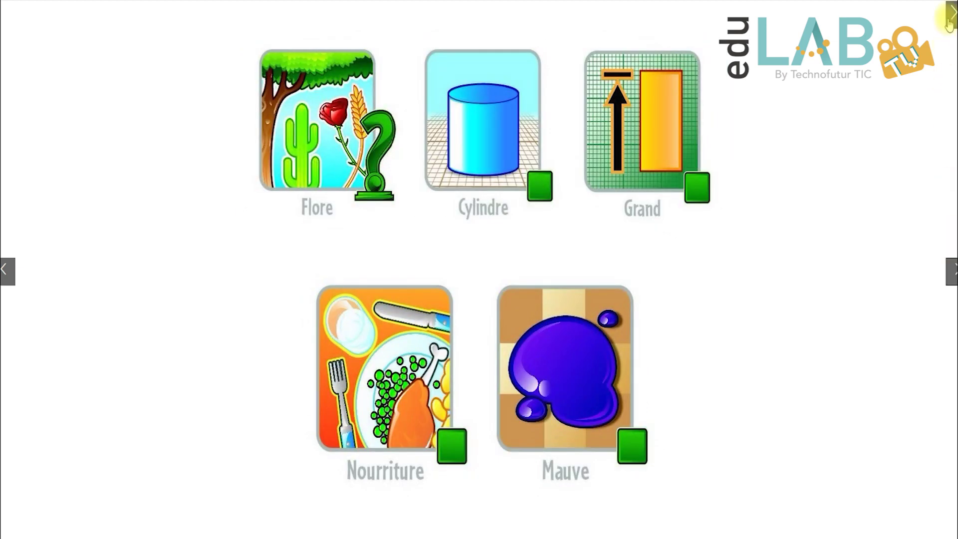
pyautogui.click(950, 24)
pyautogui.scroll(5, 427, 267)
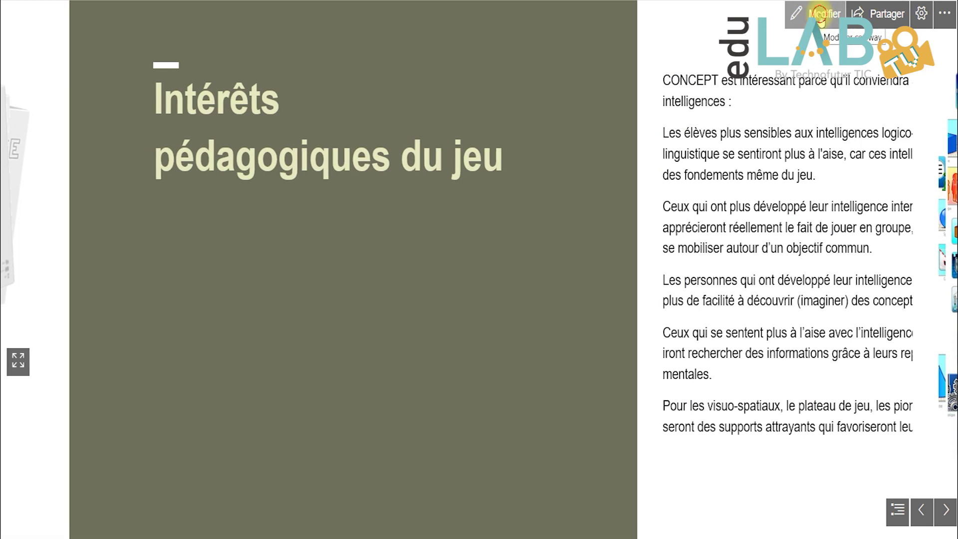
pyautogui.click(821, 18)
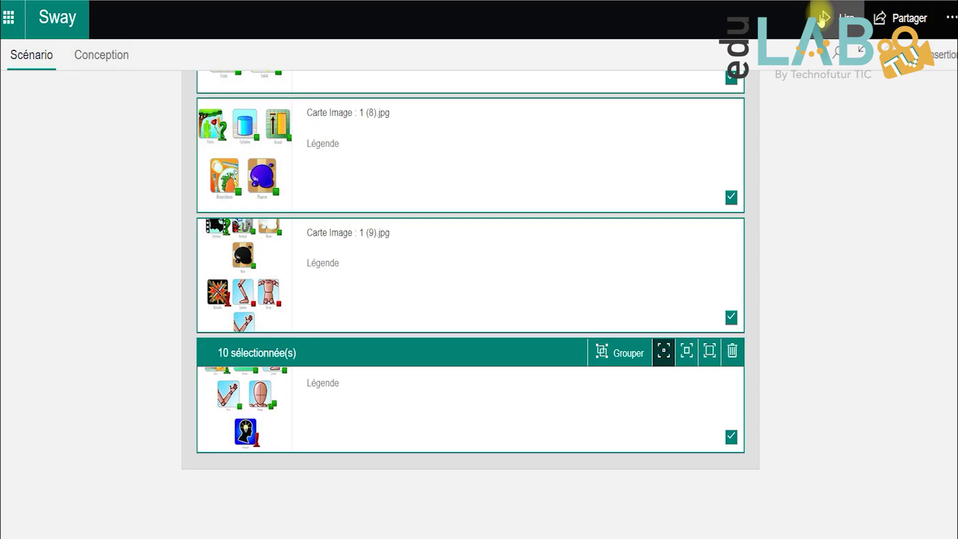
# Browse the Sway's design styles and apply the dark purple variation with the patterned light grey background
pyautogui.click(126, 58)
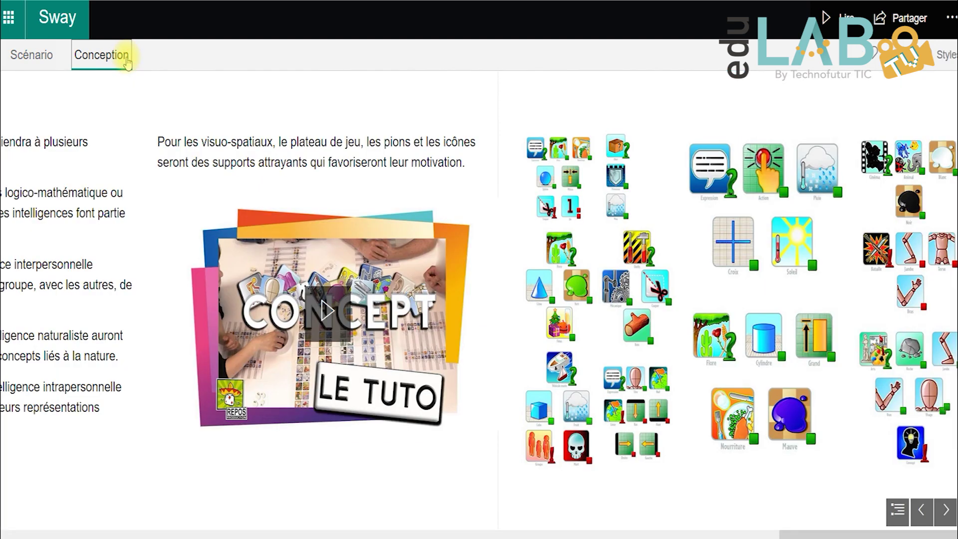
pyautogui.click(937, 66)
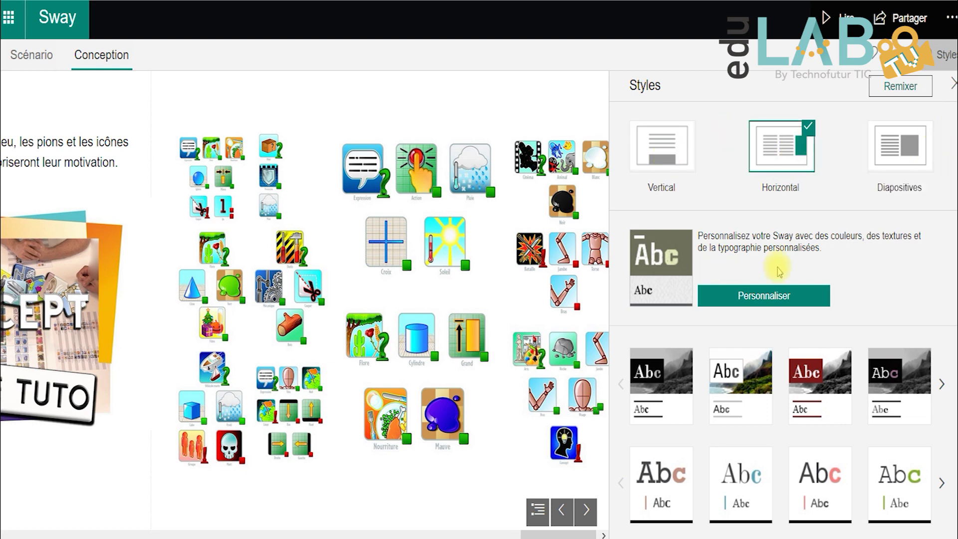
pyautogui.scroll(-3, 781, 271)
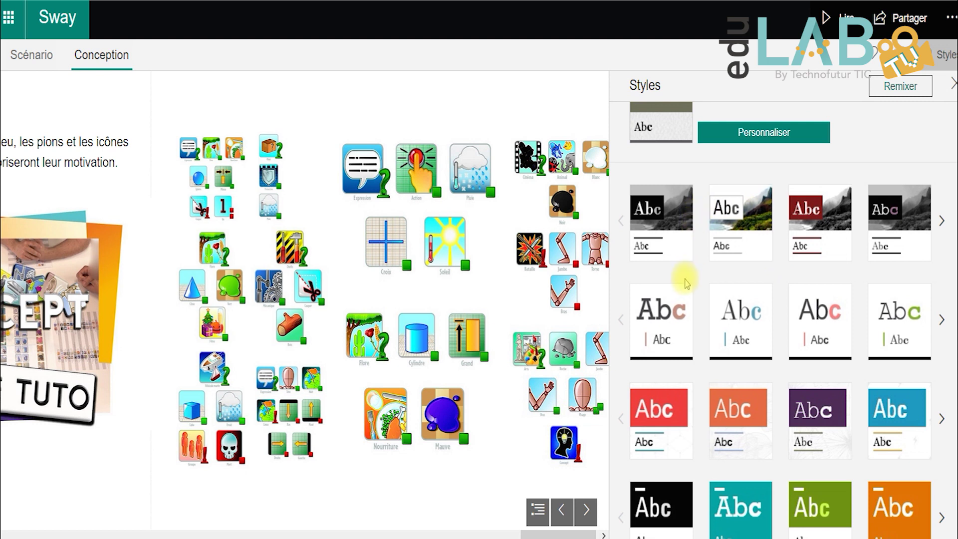
pyautogui.scroll(-2, 724, 299)
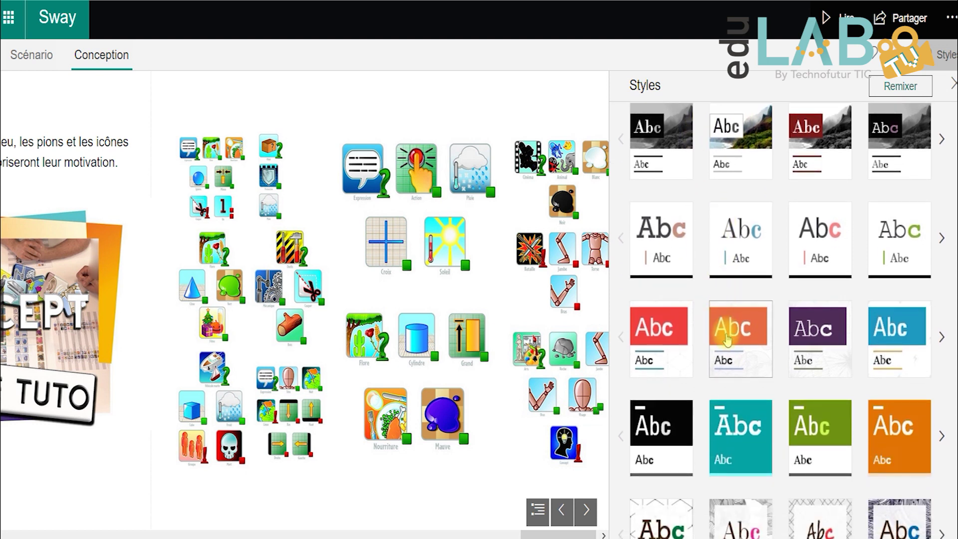
pyautogui.click(940, 340)
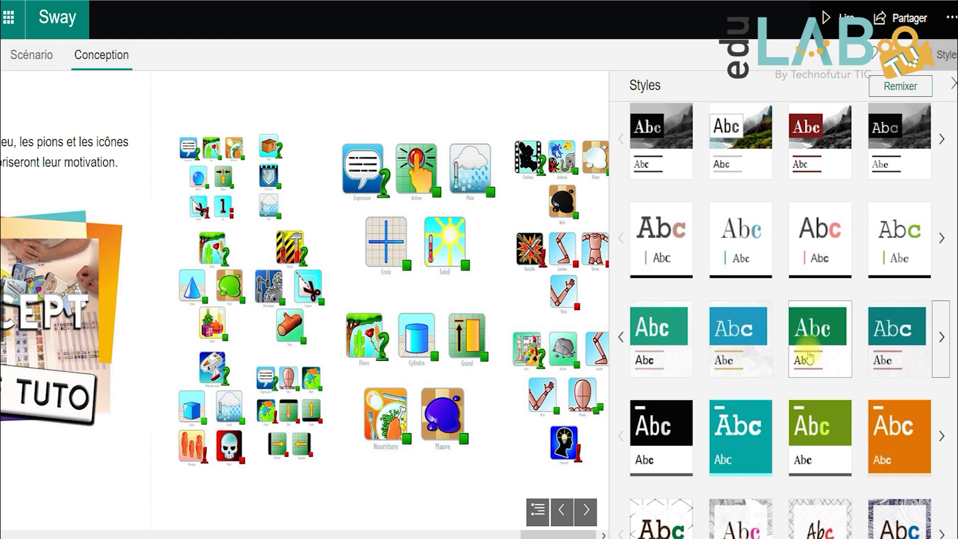
pyautogui.click(941, 340)
pyautogui.click(943, 352)
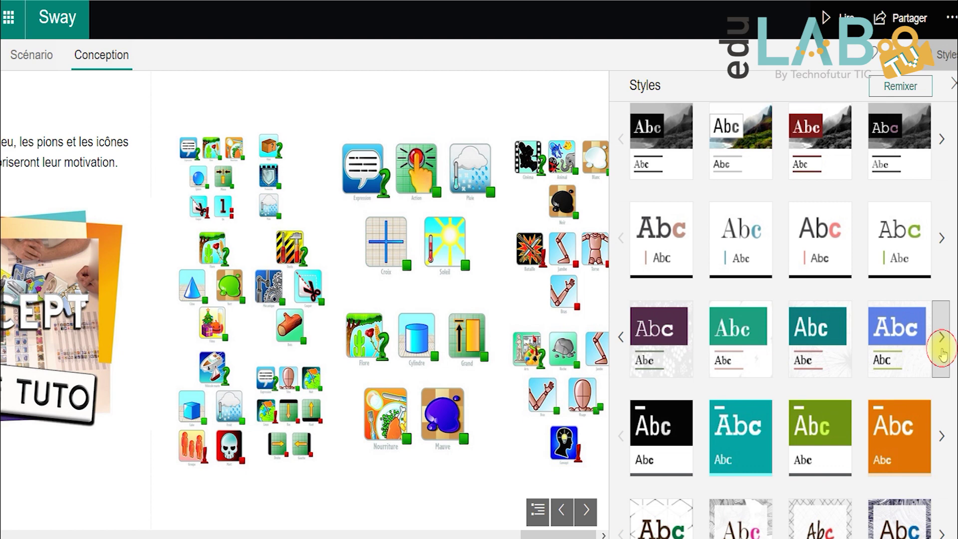
pyautogui.click(667, 338)
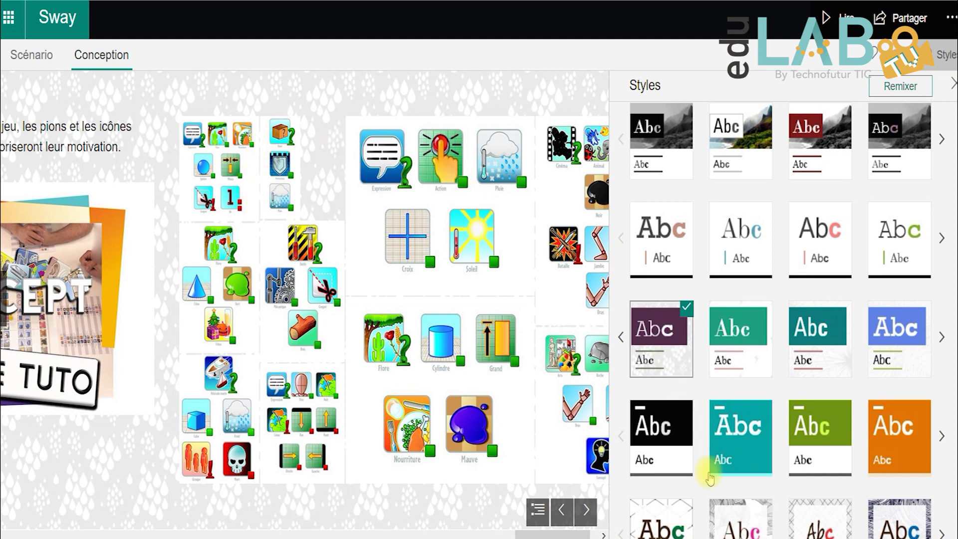
pyautogui.scroll(-3, 725, 456)
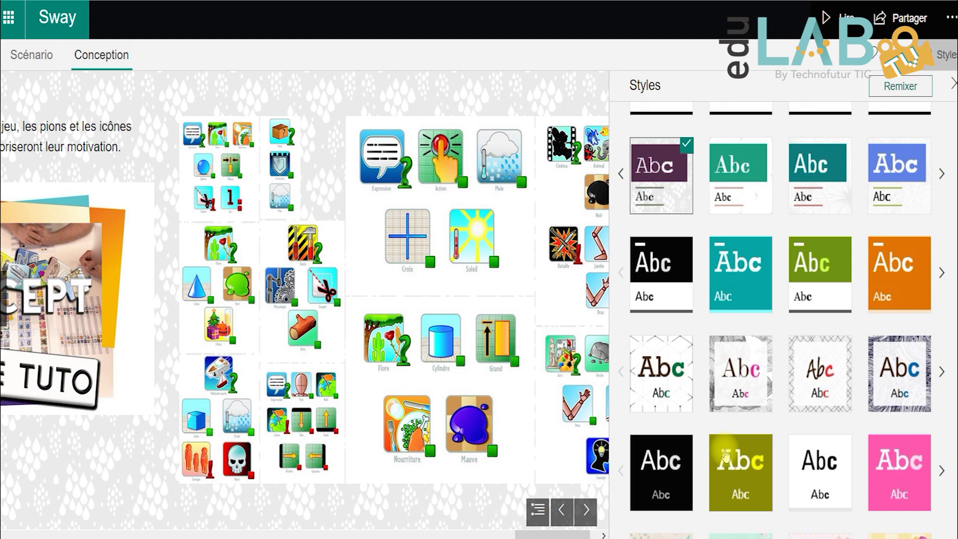
# Apply the solid teal style variation to the Sway and set its layout to Vertical
pyautogui.click(940, 470)
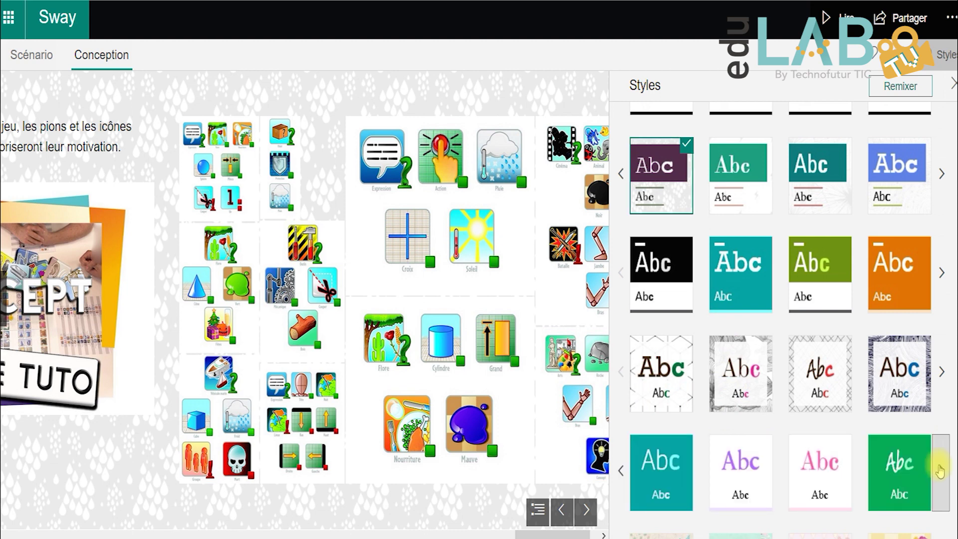
pyautogui.click(667, 471)
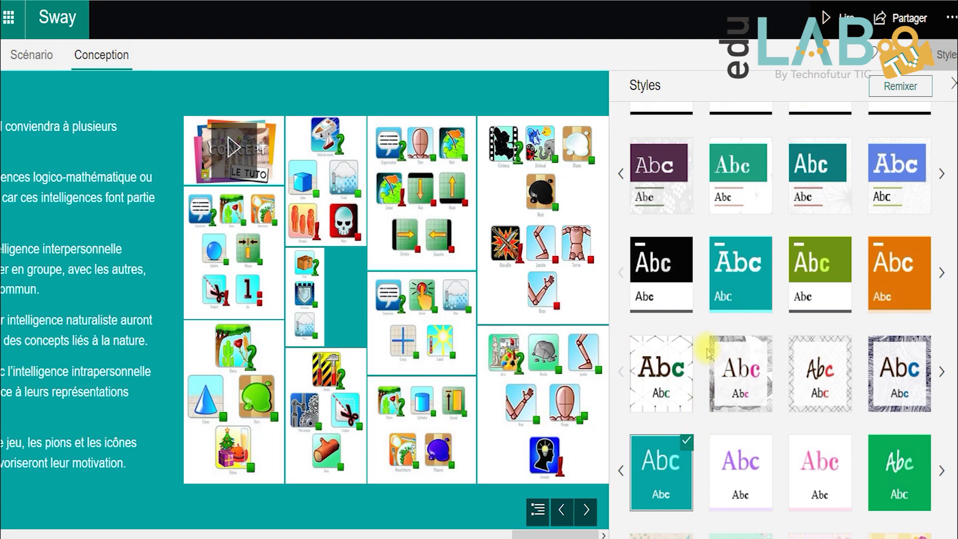
pyautogui.scroll(10, 701, 358)
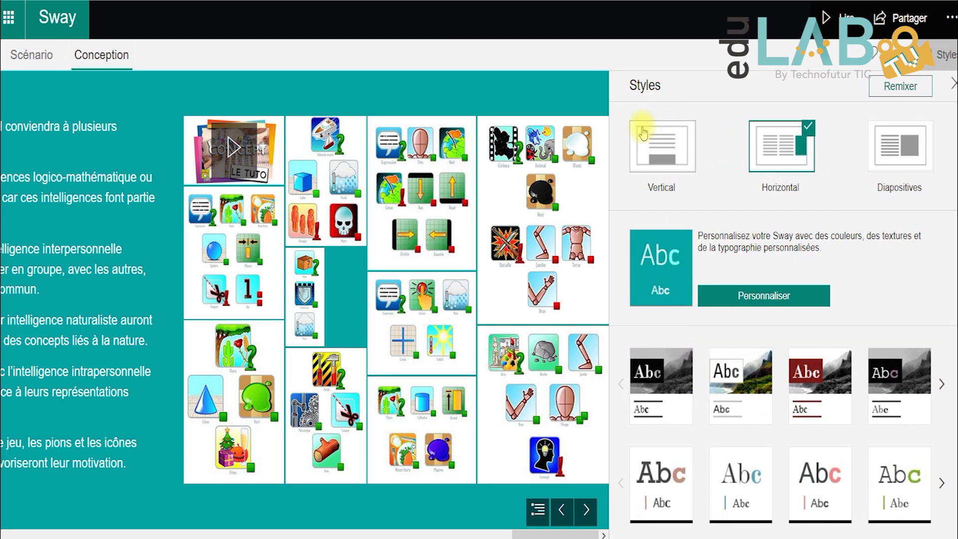
pyautogui.click(669, 159)
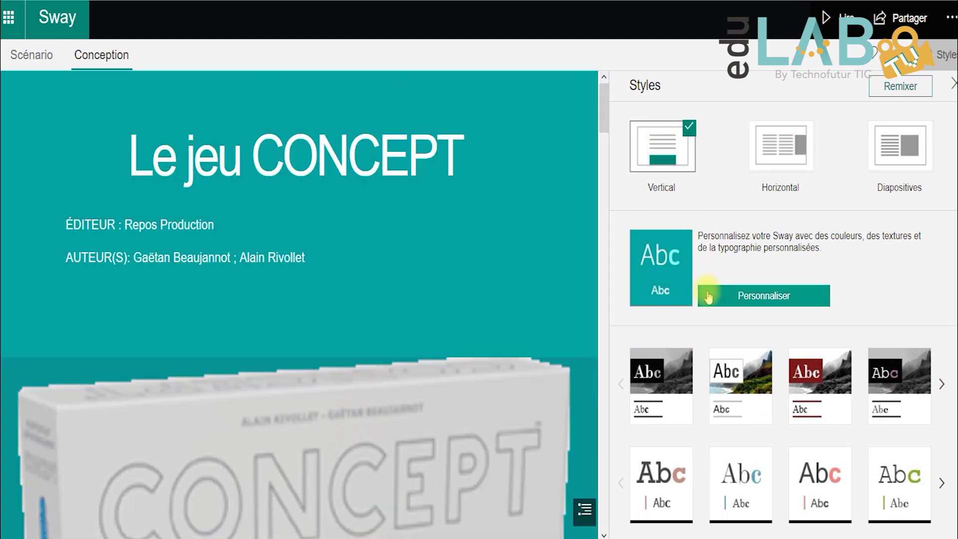
# Play the Sway from its title and flip through the stacked game box images below the game board picture
pyautogui.click(845, 15)
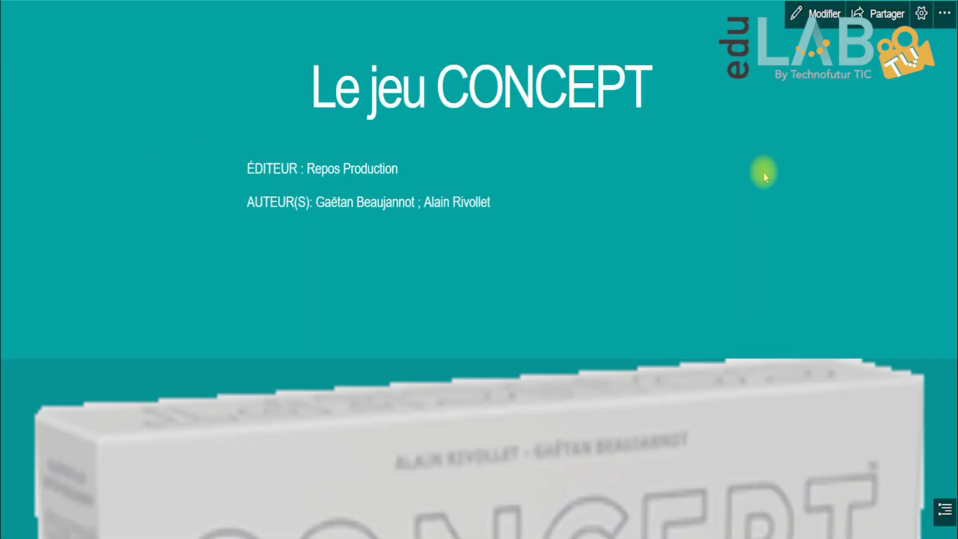
pyautogui.scroll(-15, 606, 175)
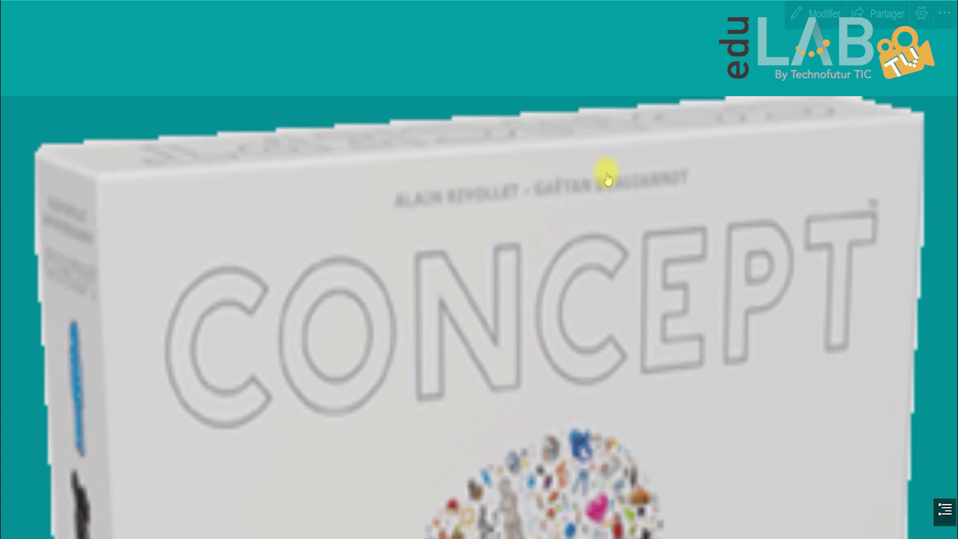
pyautogui.scroll(-10, 606, 179)
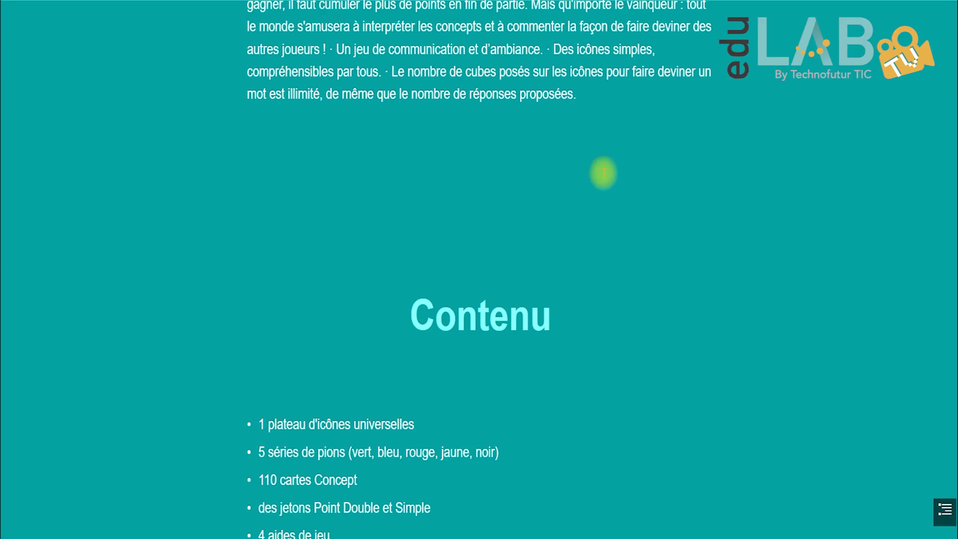
pyautogui.scroll(-12, 601, 173)
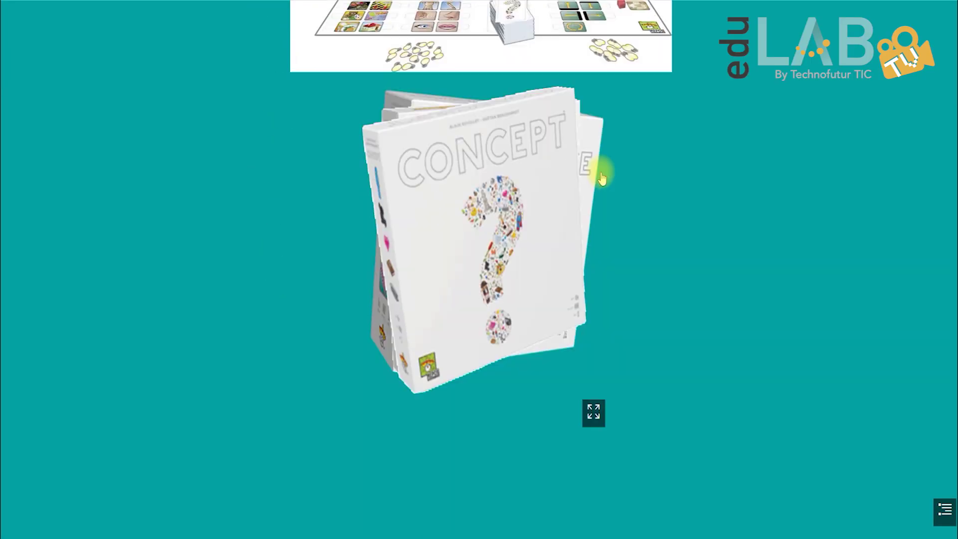
pyautogui.scroll(3, 606, 179)
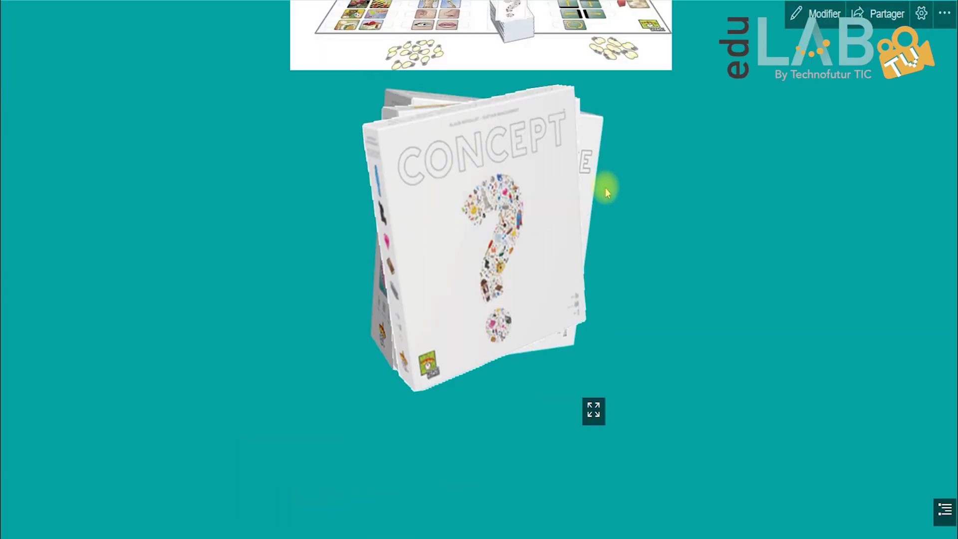
pyautogui.click(515, 242)
pyautogui.click(514, 242)
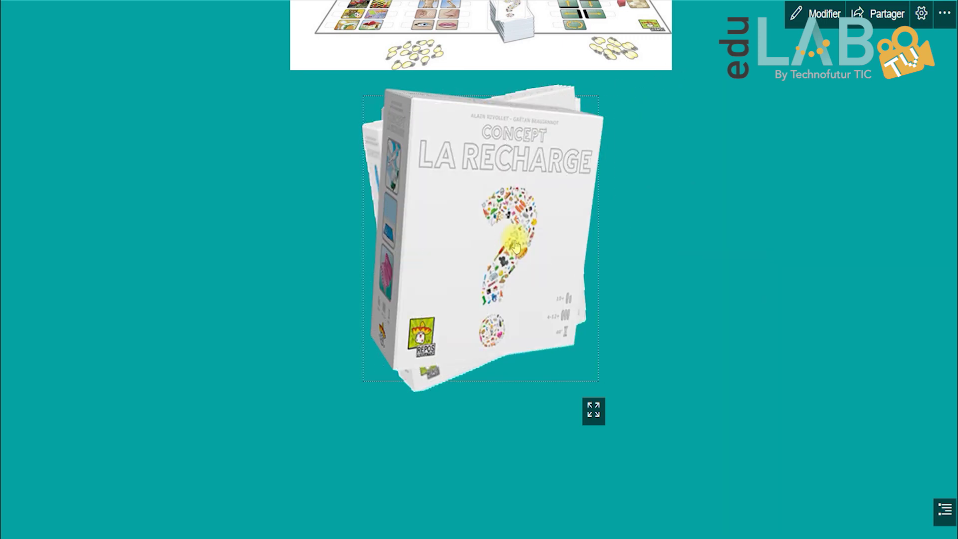
pyautogui.click(515, 243)
# Browse the Sway to its end and briefly play the "CONCEPT - Le Tutoriel" video before pausing it
pyautogui.scroll(-15, 516, 243)
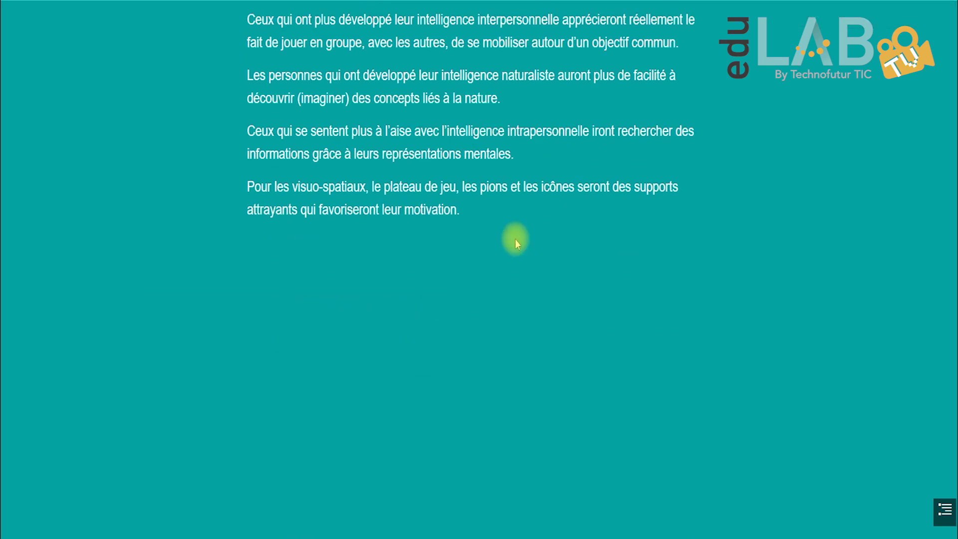
pyautogui.scroll(-15, 517, 244)
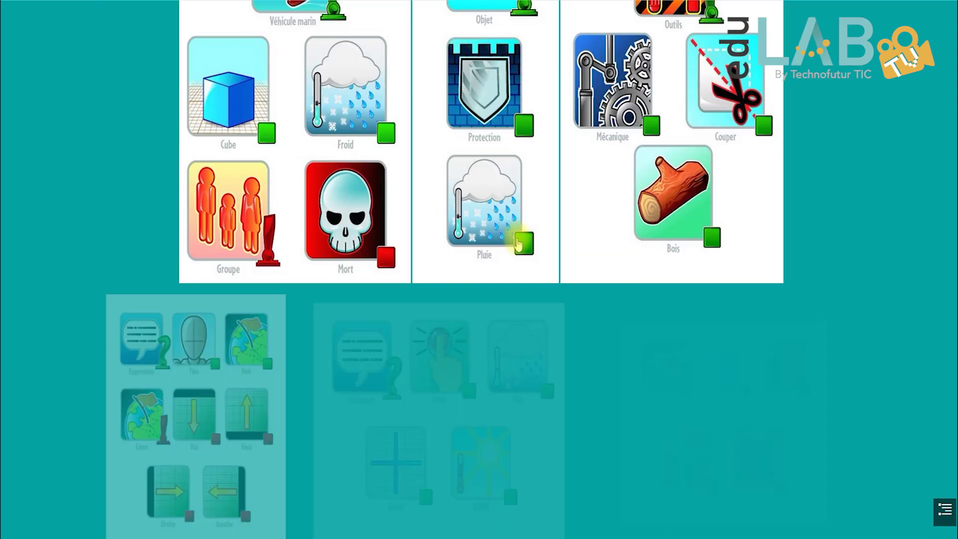
pyautogui.scroll(-10, 518, 242)
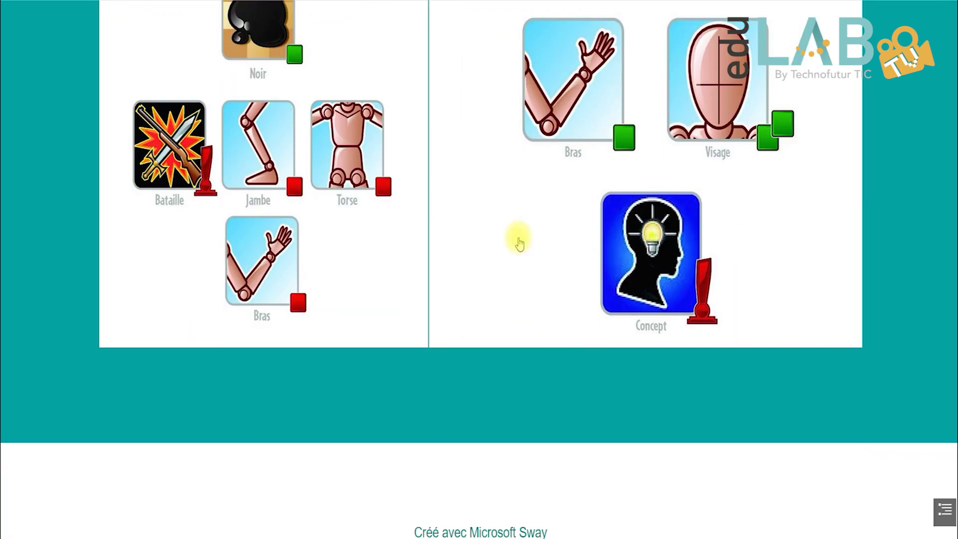
pyautogui.scroll(20, 518, 244)
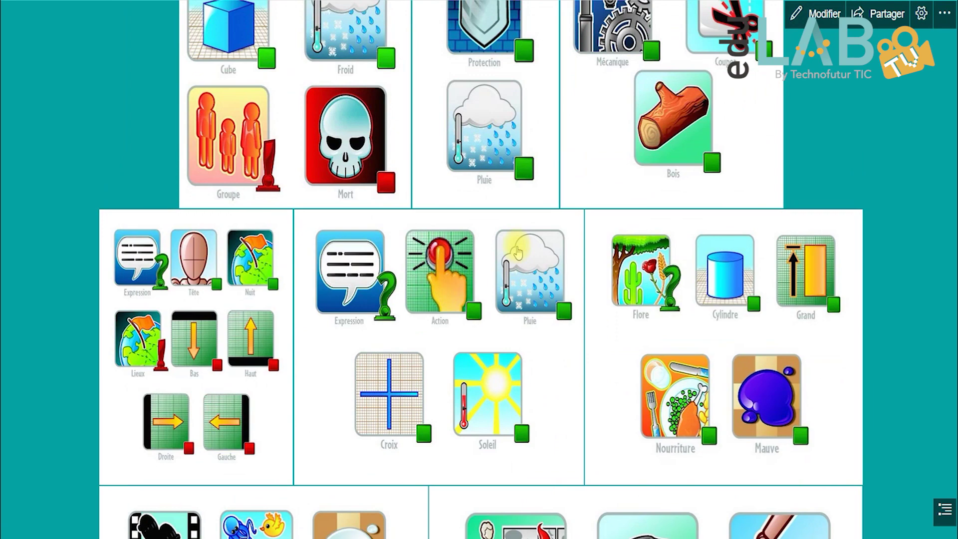
pyautogui.scroll(-1, 517, 258)
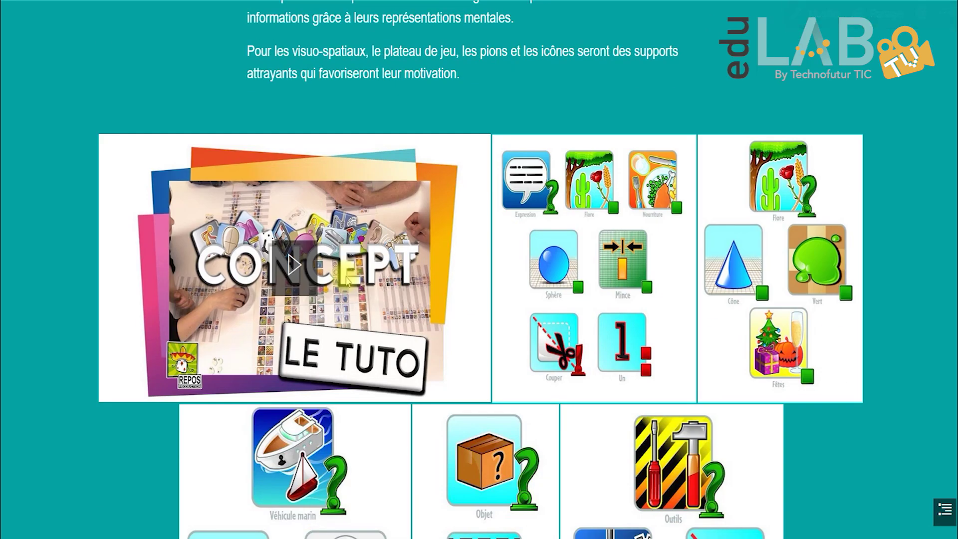
pyautogui.click(287, 269)
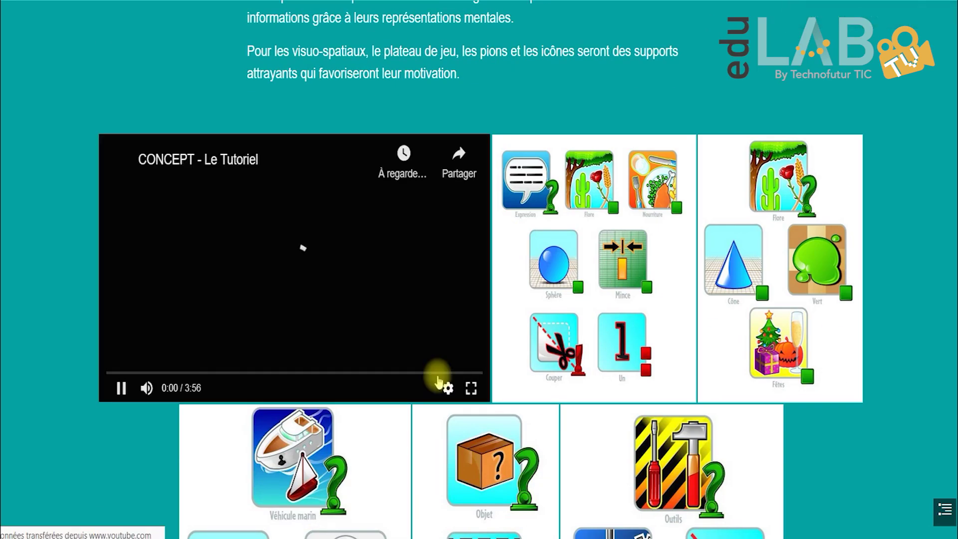
pyautogui.click(122, 387)
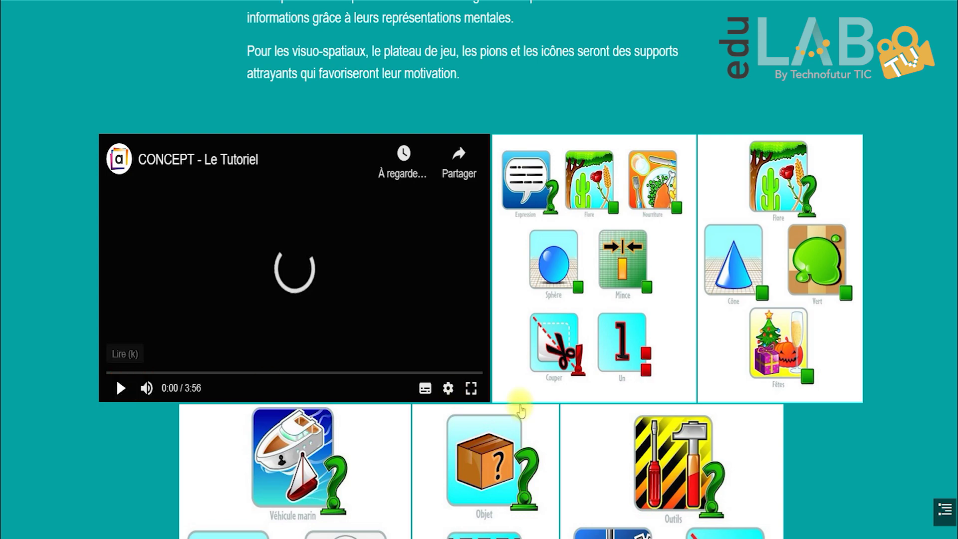
# Go back up through the Sway to its title and return to editing
pyautogui.scroll(6, 520, 406)
pyautogui.scroll(20, 521, 406)
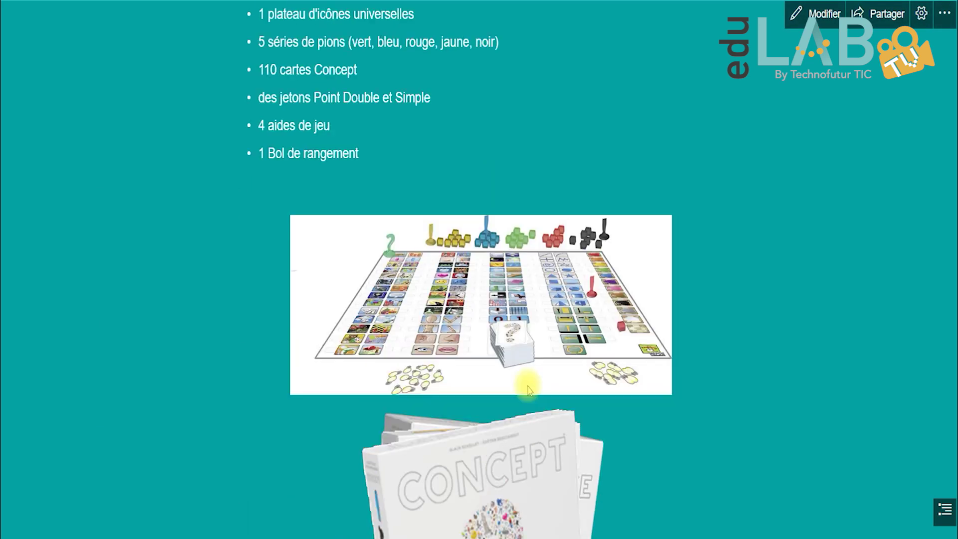
pyautogui.scroll(10, 526, 389)
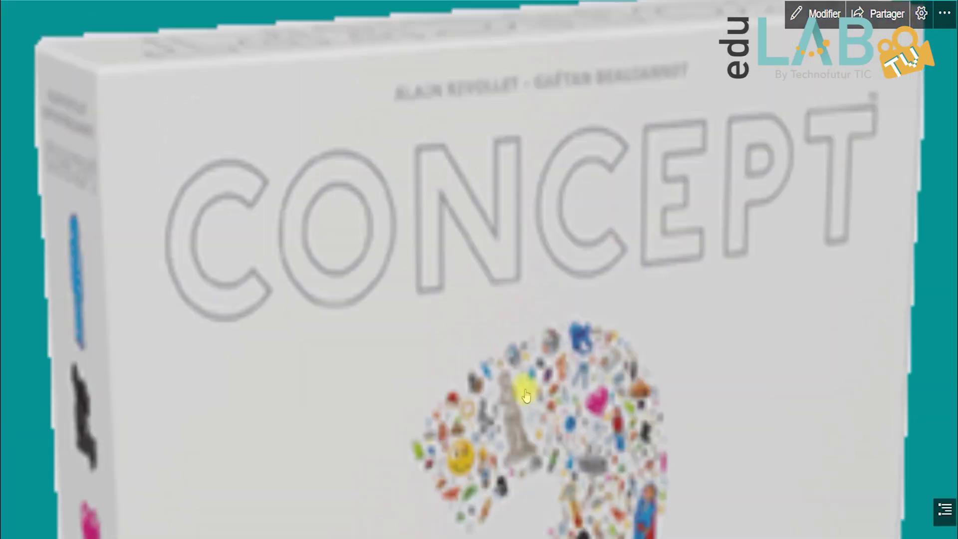
pyautogui.scroll(-4, 553, 433)
pyautogui.scroll(5, 552, 428)
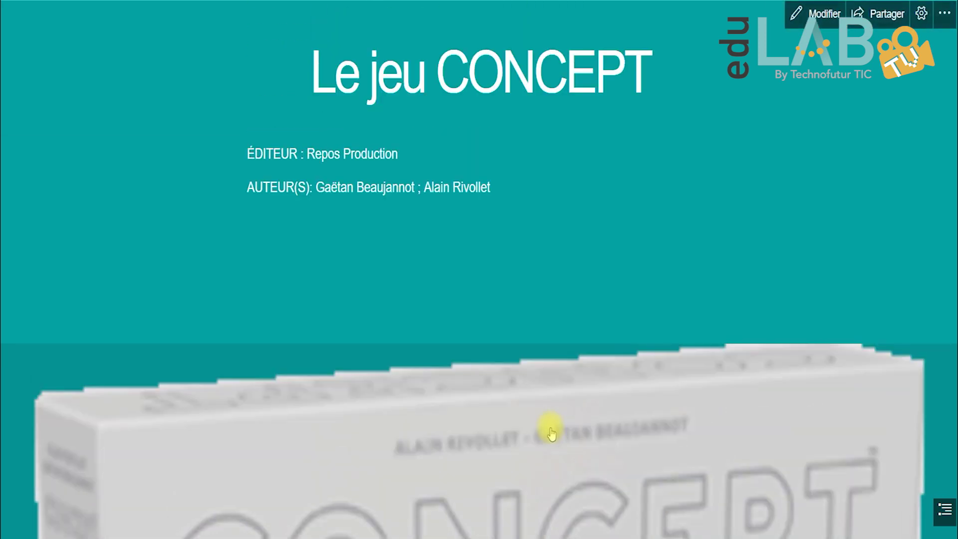
pyautogui.click(817, 15)
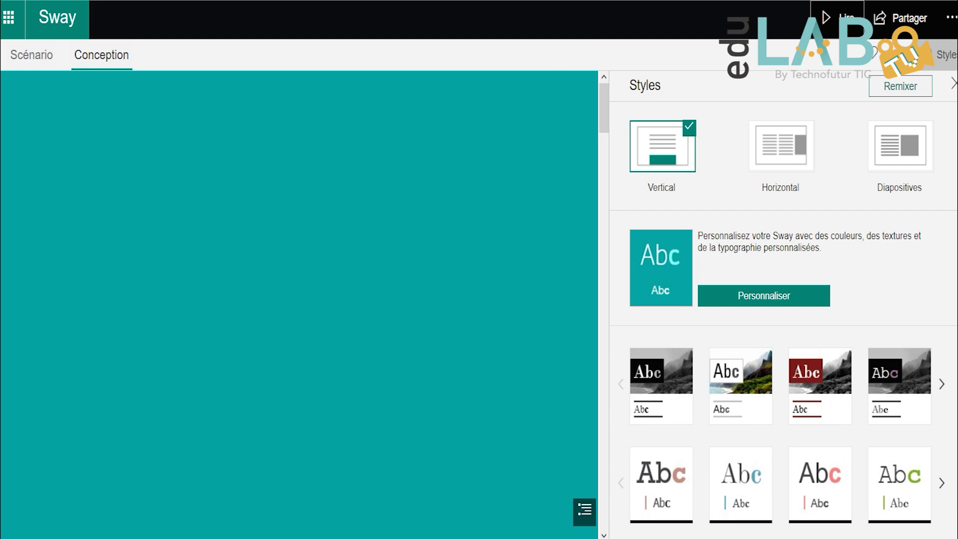
# In the storyline, turn off "Toute l'image est importante" in the focus points of the "Présentation générale" title card's background image
pyautogui.click(44, 62)
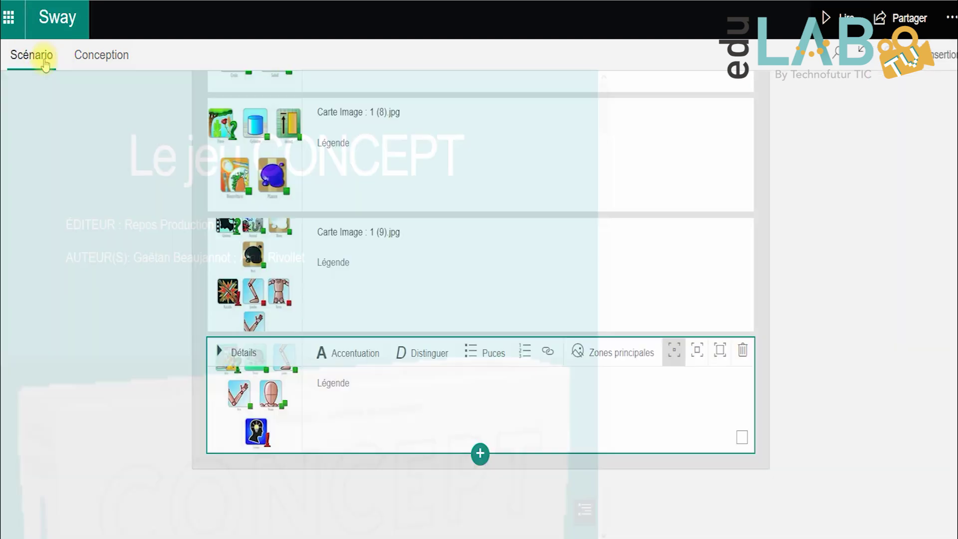
pyautogui.scroll(-5, 359, 284)
pyautogui.scroll(20, 372, 286)
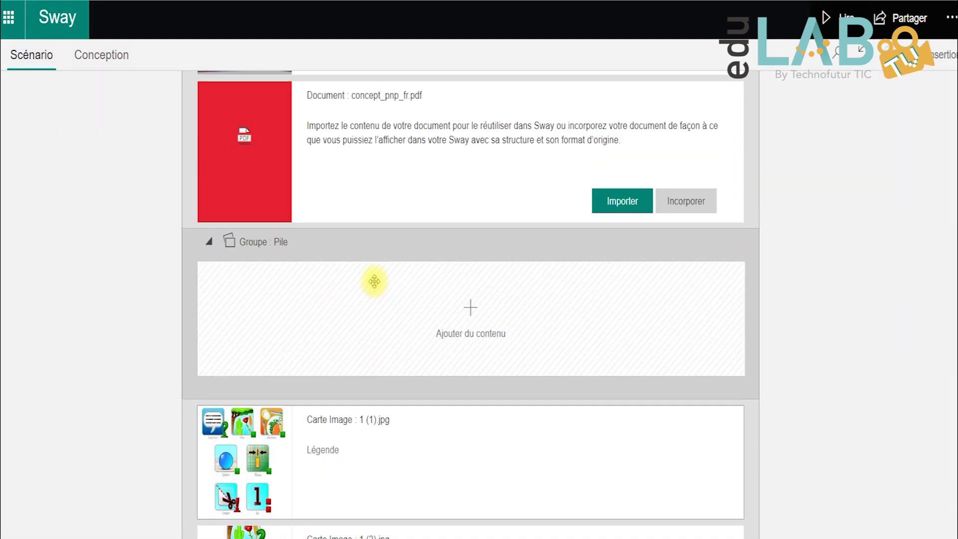
pyautogui.scroll(10, 377, 280)
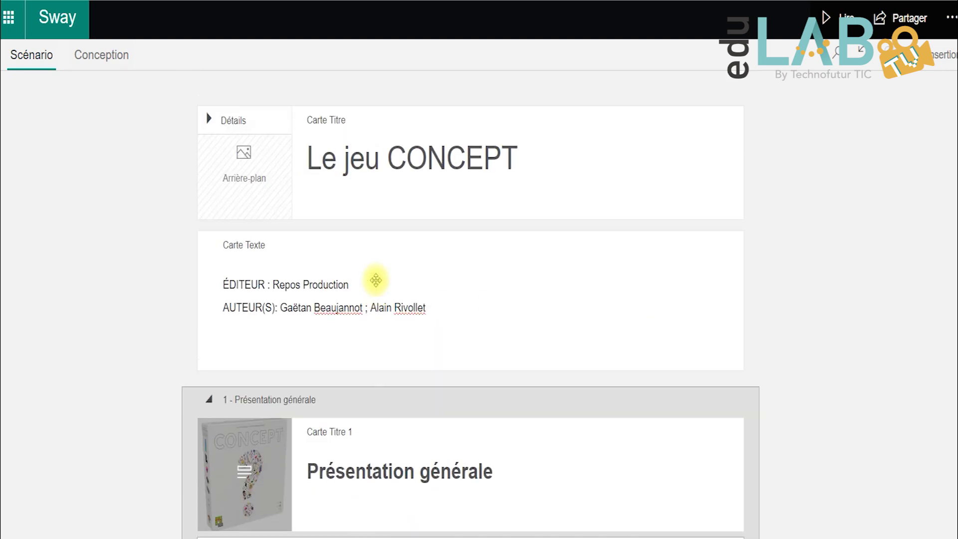
pyautogui.scroll(-5, 325, 252)
pyautogui.click(261, 231)
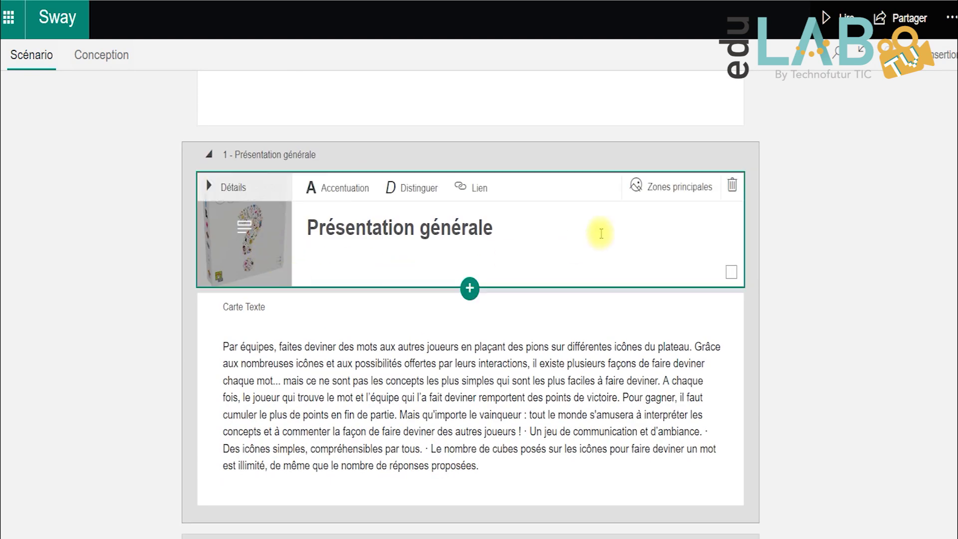
pyautogui.click(664, 187)
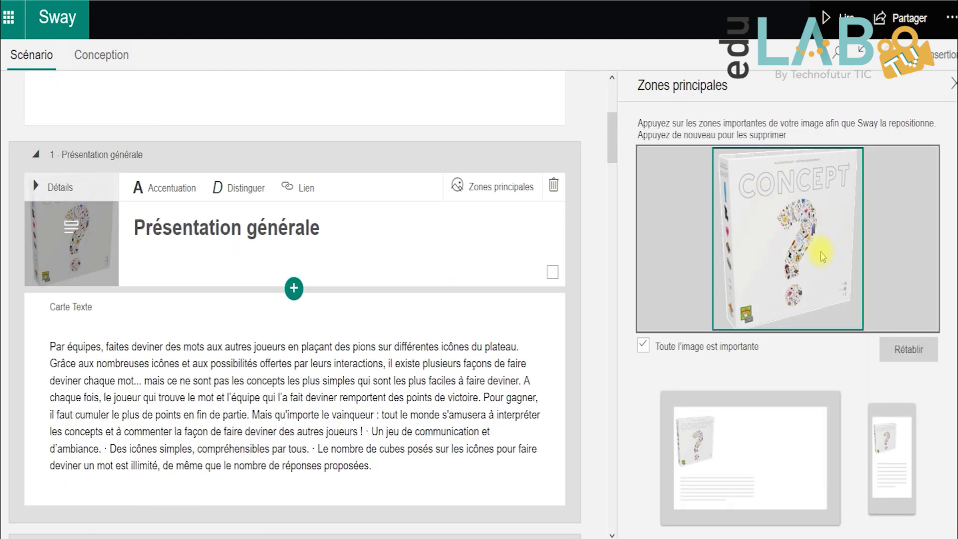
pyautogui.click(667, 350)
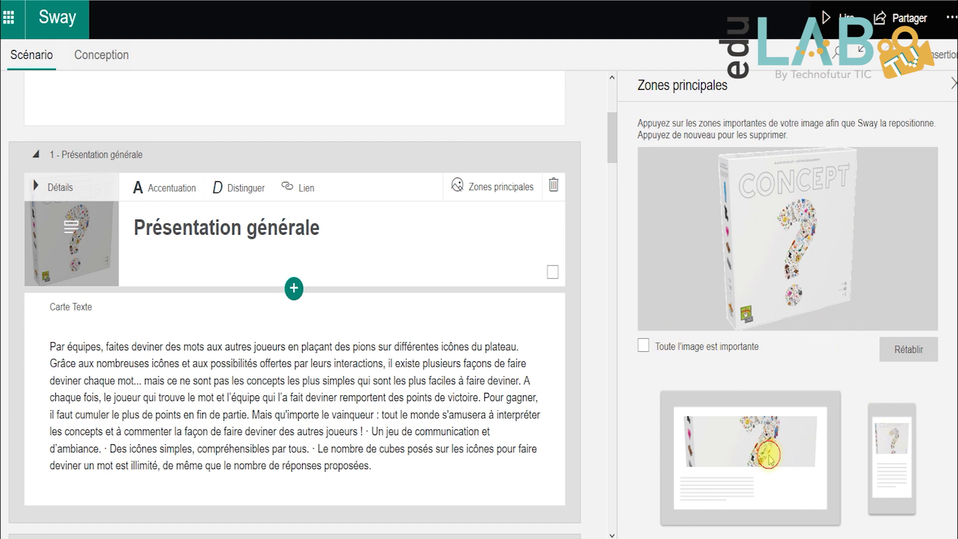
pyautogui.scroll(-1, 779, 455)
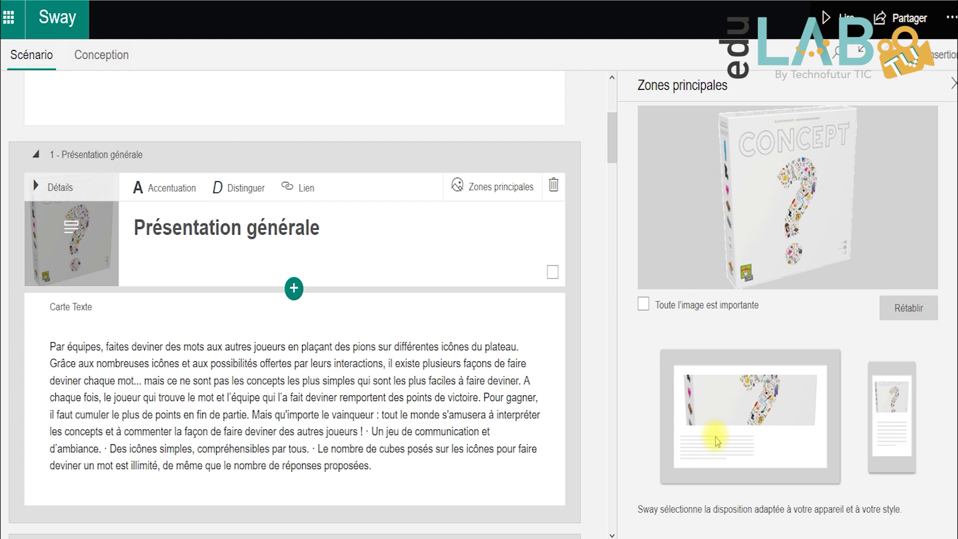
# Set the emphasis of the game board image card Concept (1).jpg in the "Contenu" section to Modérée
pyautogui.scroll(-10, 329, 372)
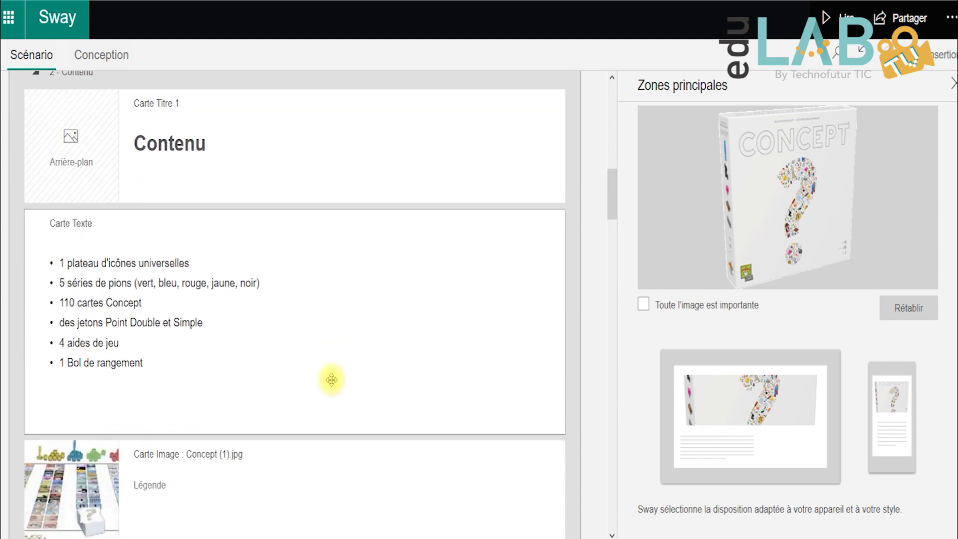
pyautogui.click(99, 214)
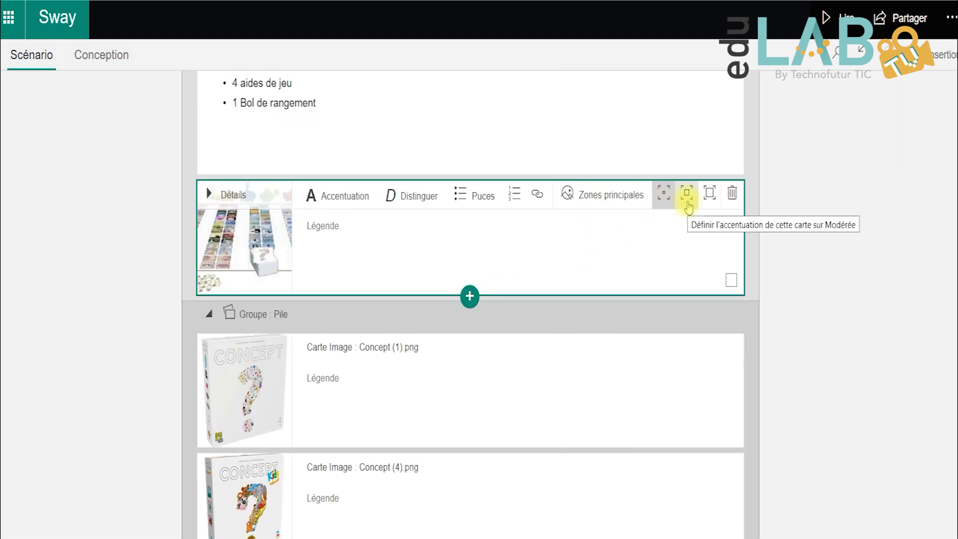
pyautogui.click(687, 200)
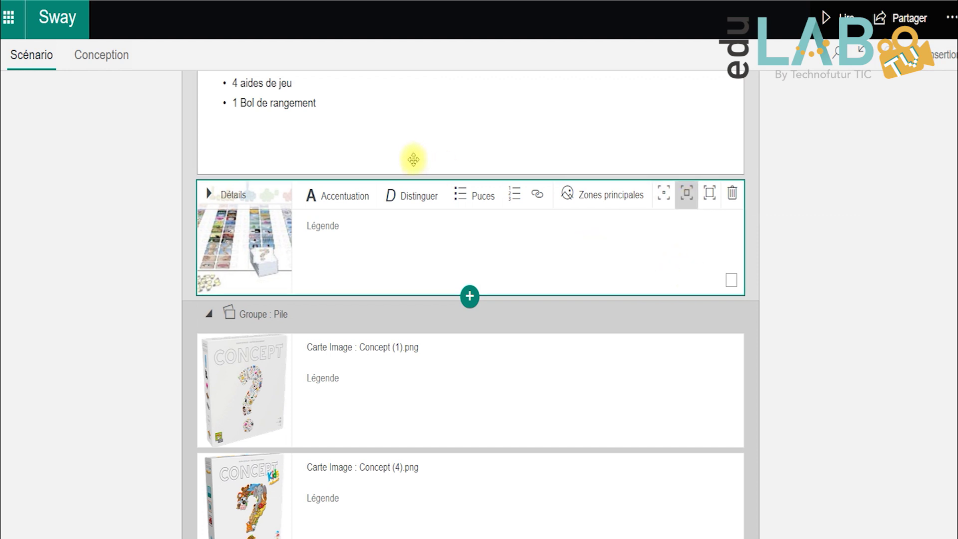
# Play the Sway again and examine the "Présentation générale" background and the game board image under "Contenu"
pyautogui.scroll(1, 656, 263)
pyautogui.scroll(10, 659, 279)
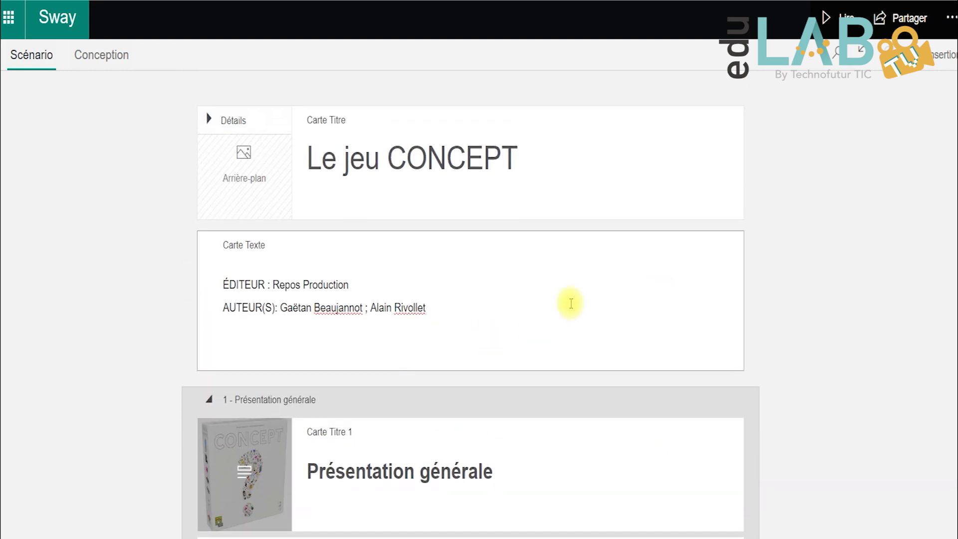
pyautogui.click(824, 18)
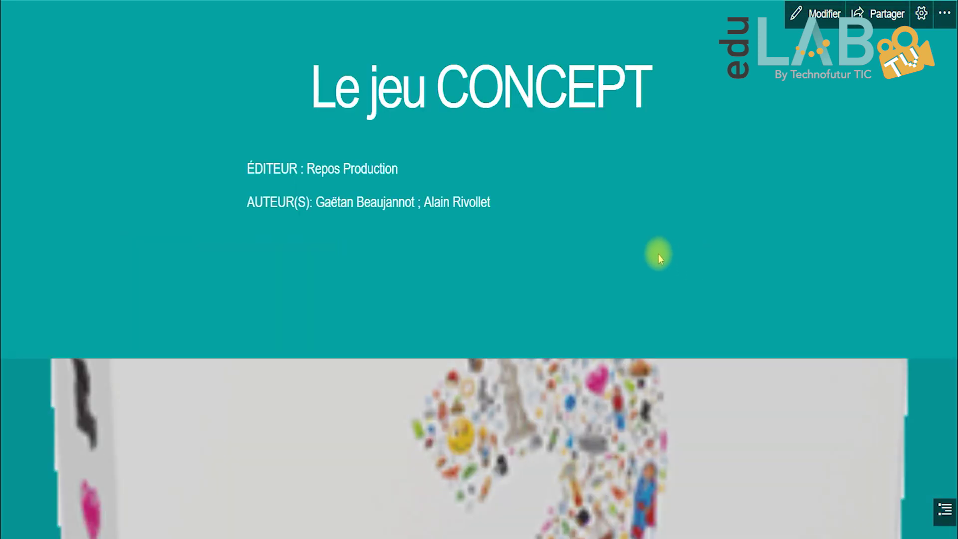
pyautogui.scroll(-5, 659, 254)
pyautogui.scroll(-3, 659, 258)
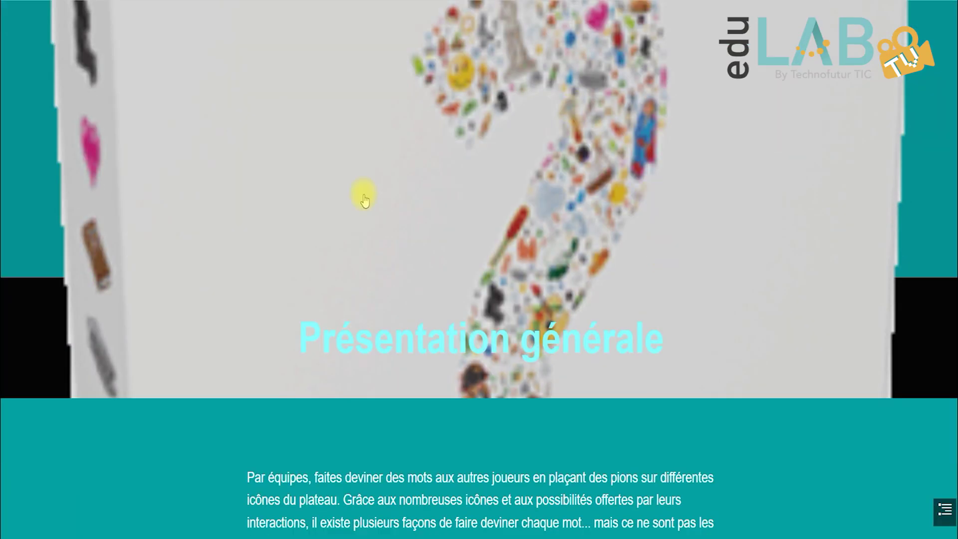
pyautogui.scroll(-10, 508, 229)
pyautogui.scroll(-7, 510, 229)
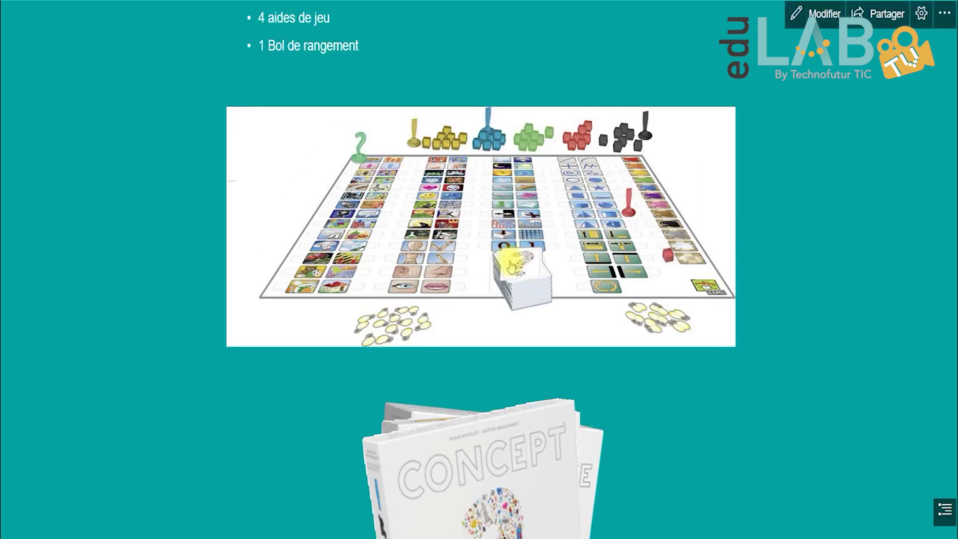
# Return to the Sway's title, open its sharing options and highlight the sentence stating who can access it
pyautogui.scroll(12, 483, 351)
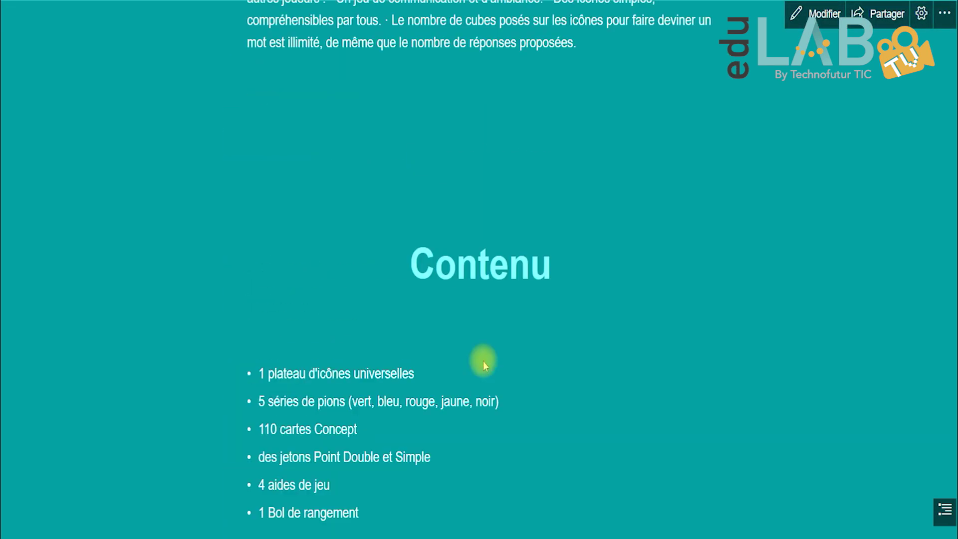
pyautogui.scroll(7, 483, 361)
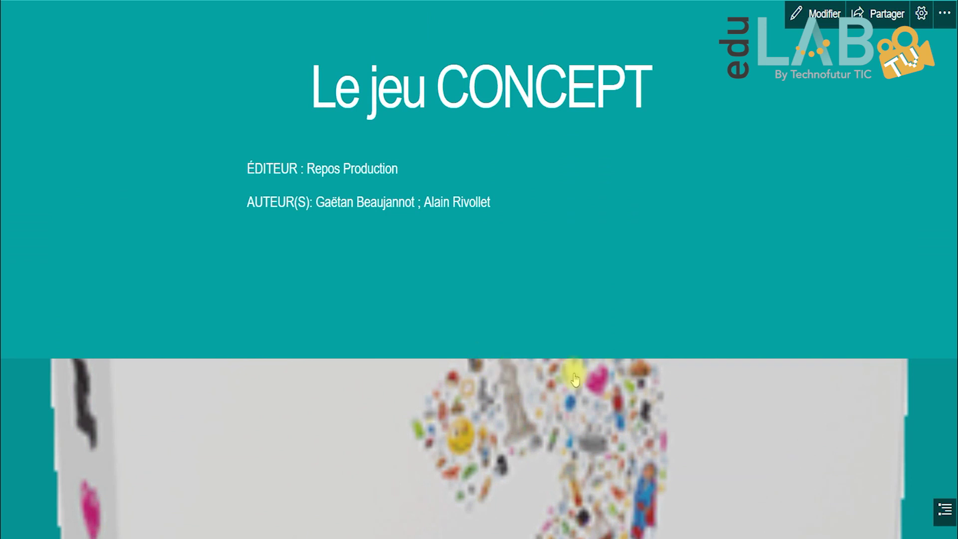
pyautogui.click(876, 22)
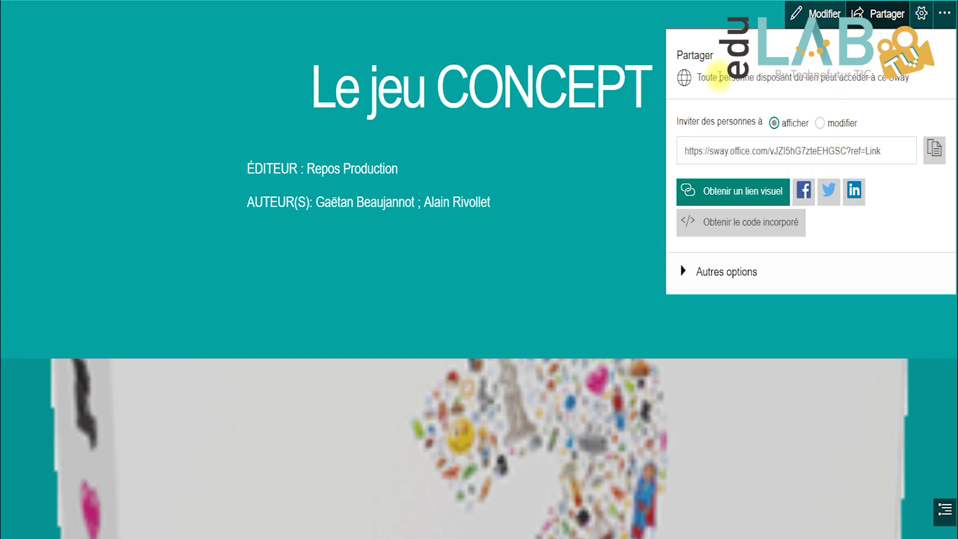
pyautogui.moveTo(698, 77); pyautogui.dragTo(912, 85)
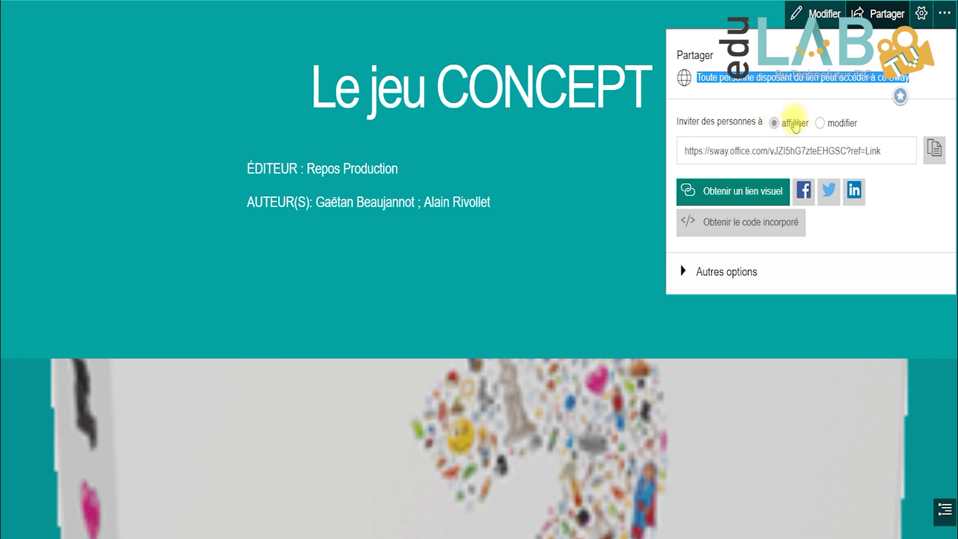
# Compare the modifier and afficher invitation links, leaving afficher selected, and expand Autres options in the sharing settings
pyautogui.click(820, 123)
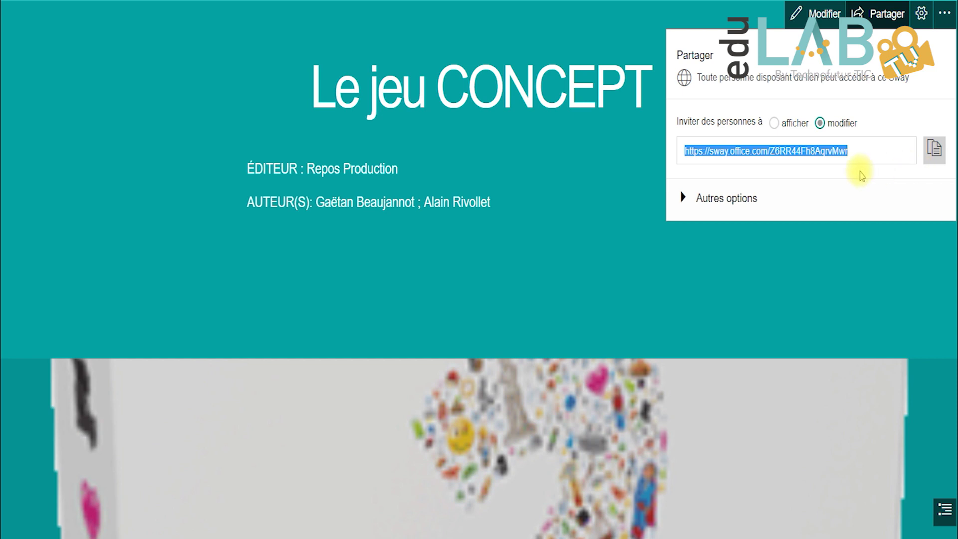
pyautogui.click(773, 123)
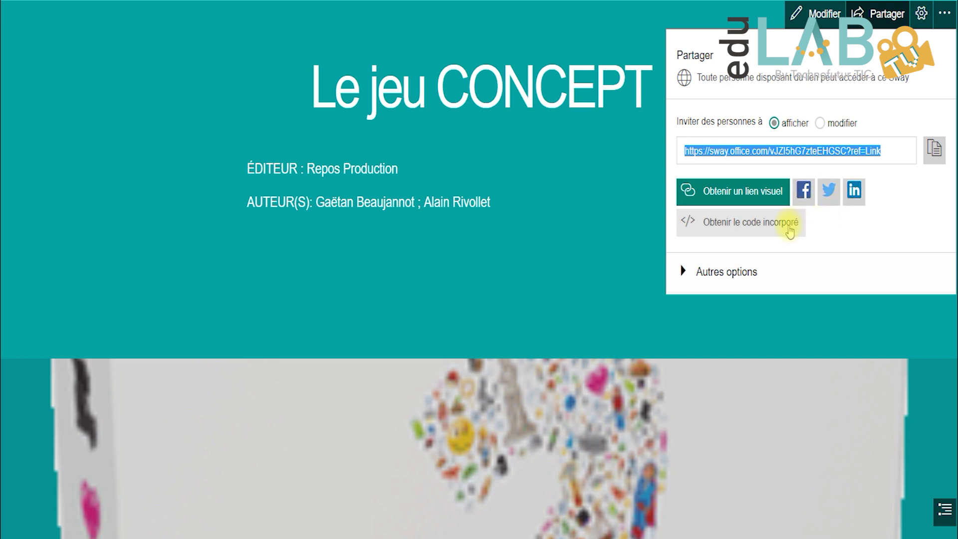
pyautogui.click(684, 272)
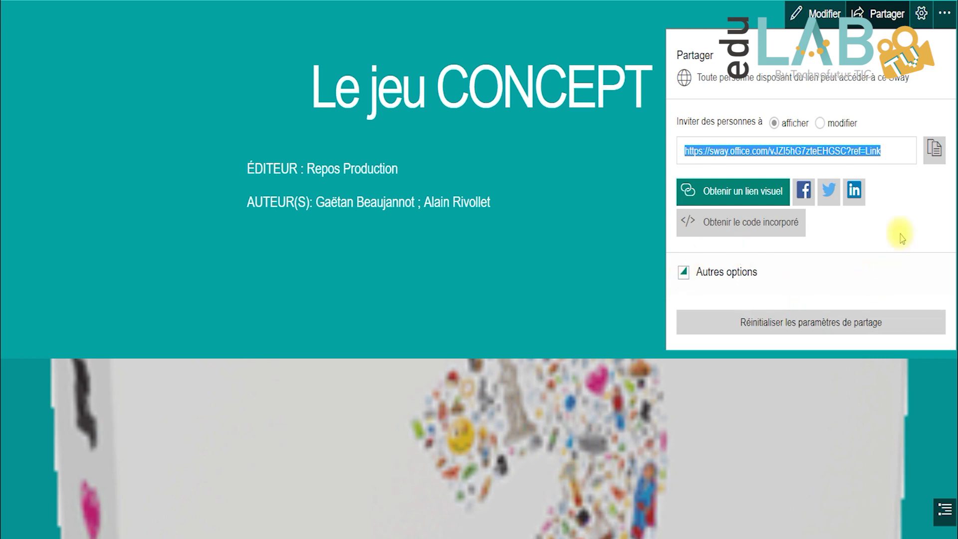
# Copy the Sway's view link and open it in a new browser tab
pyautogui.click(932, 161)
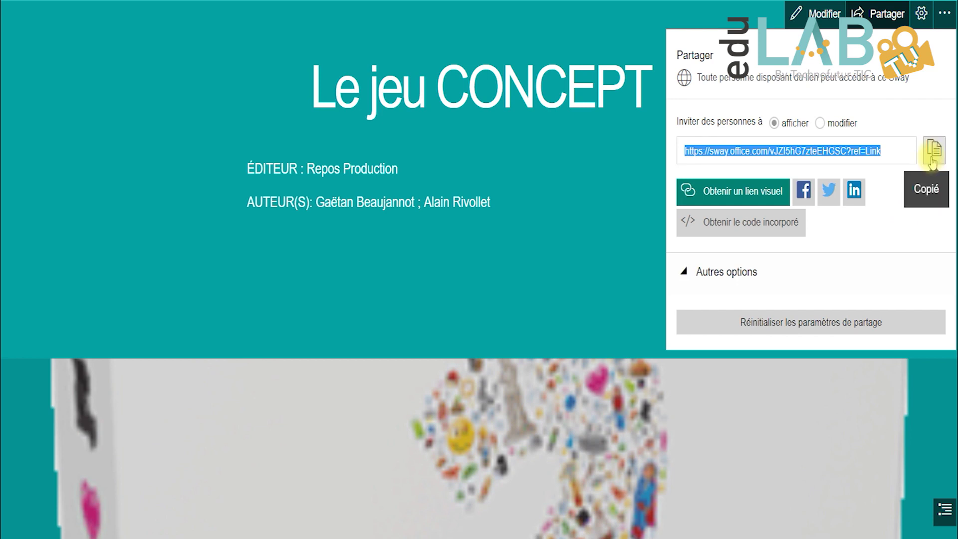
pyautogui.hotkey('ctrl', 't')
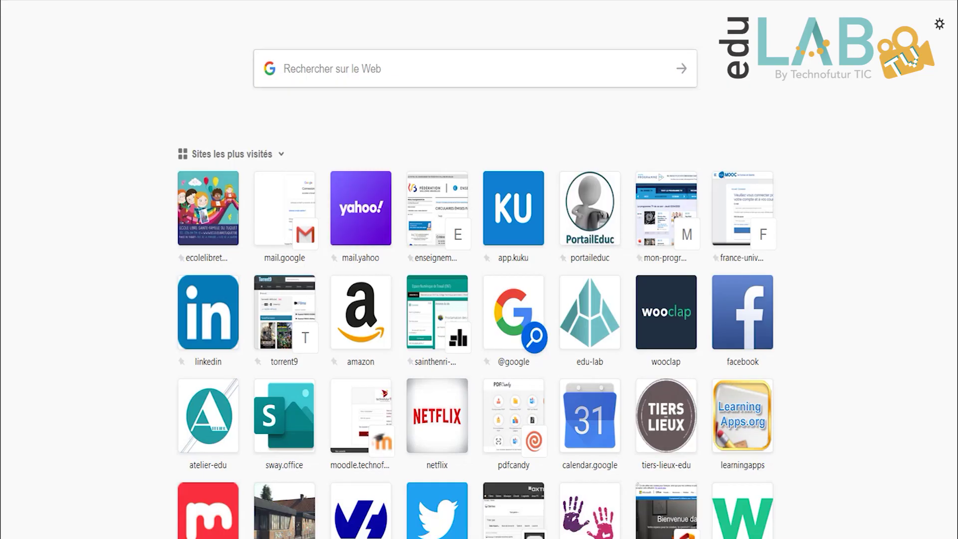
pyautogui.rightClick(284, 2)
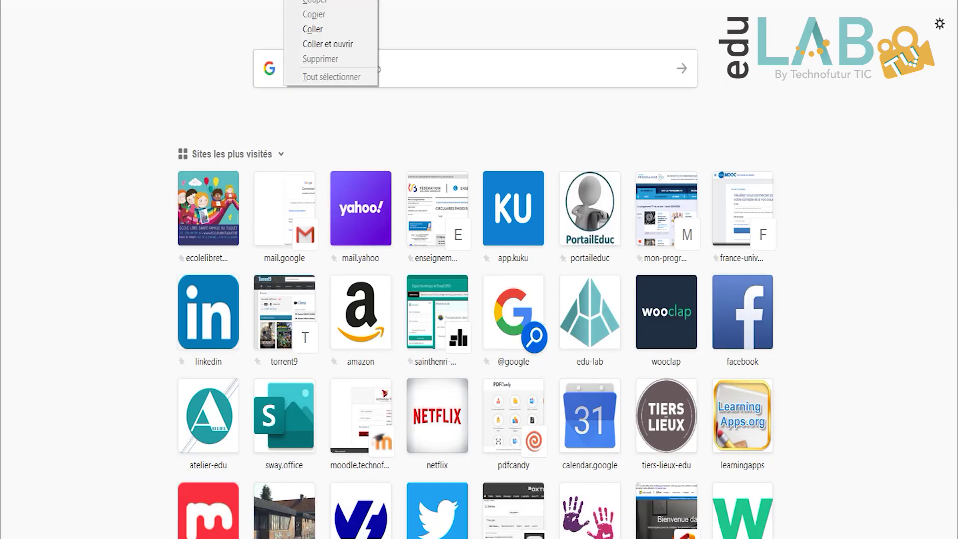
pyautogui.click(320, 43)
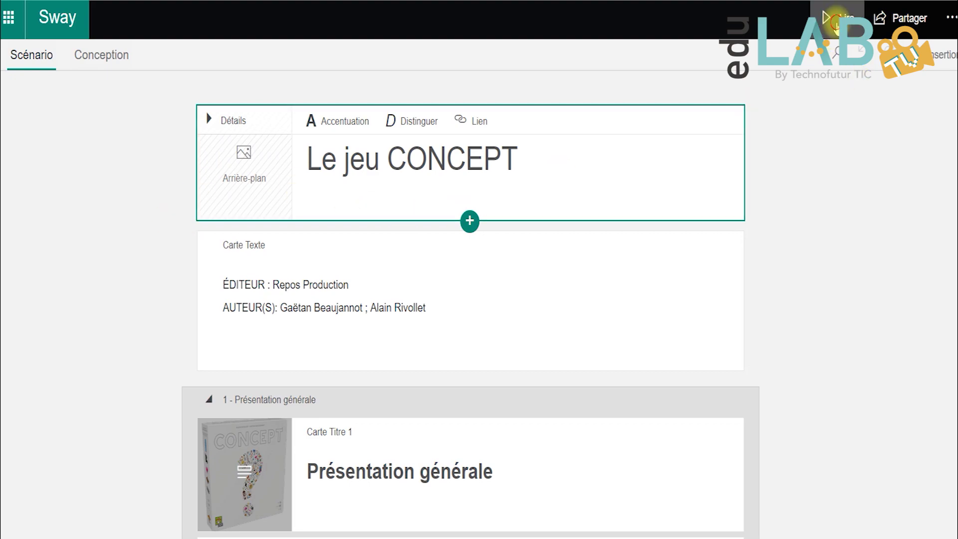
# Play the Sway from the opened link, examine it through to its end and return to its title
pyautogui.click(841, 18)
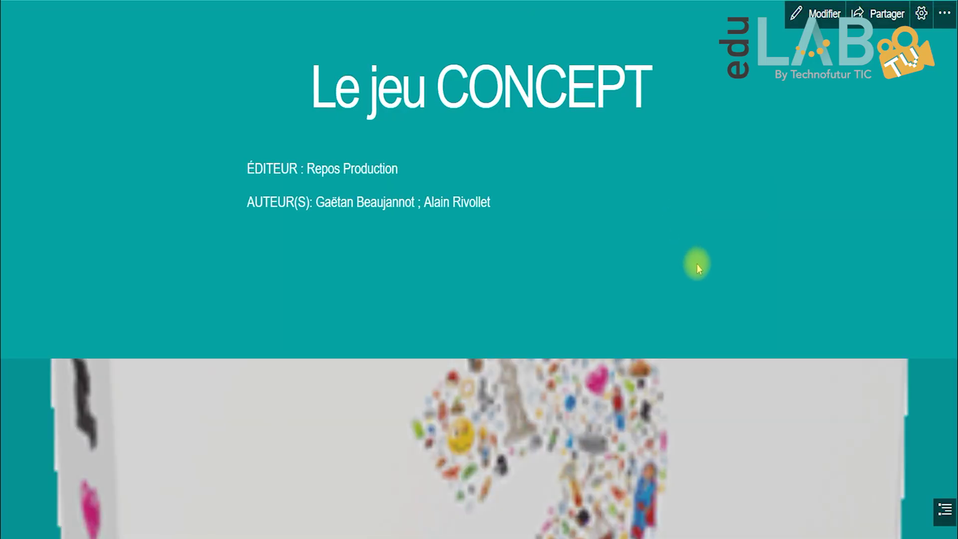
pyautogui.scroll(-10, 697, 264)
pyautogui.scroll(-15, 697, 264)
pyautogui.scroll(-15, 696, 267)
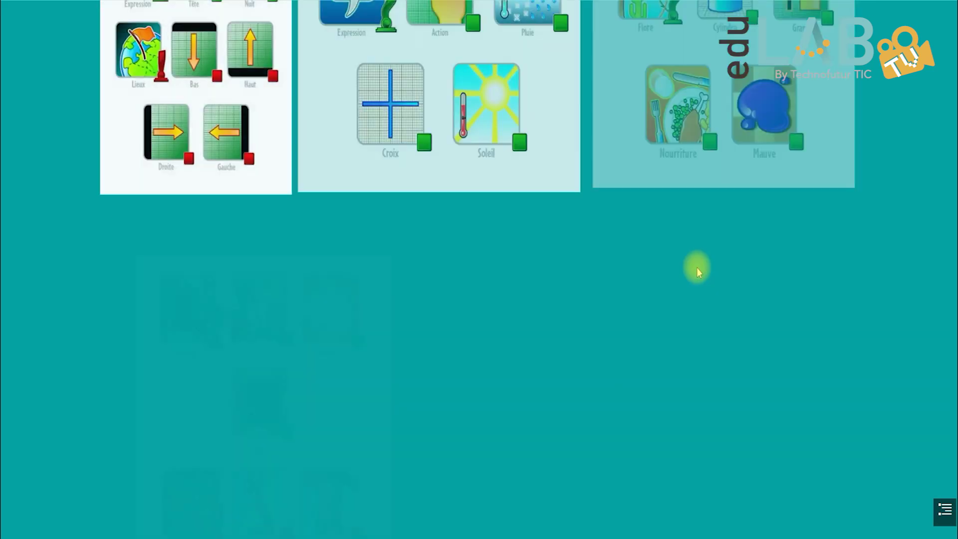
pyautogui.scroll(-10, 697, 270)
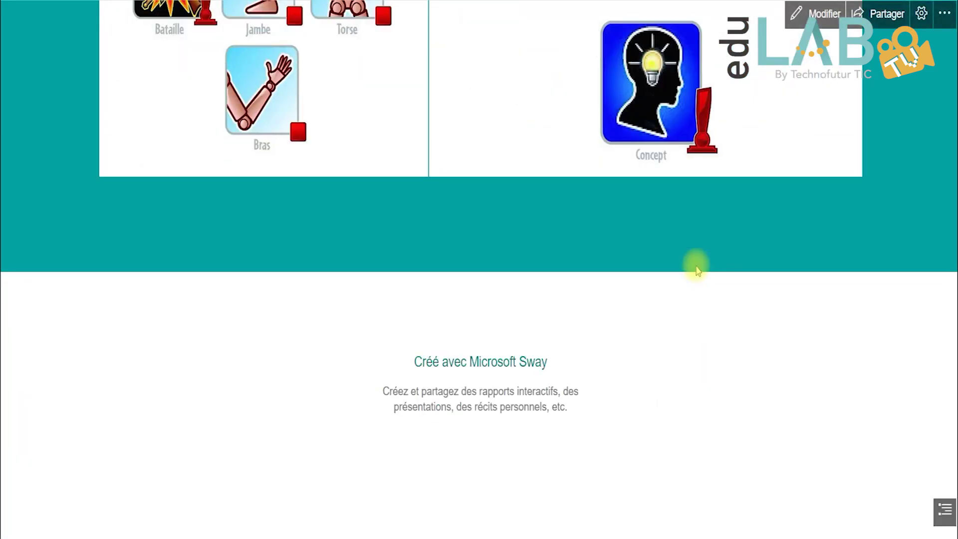
pyautogui.moveTo(952, 486); pyautogui.dragTo(955, 18)
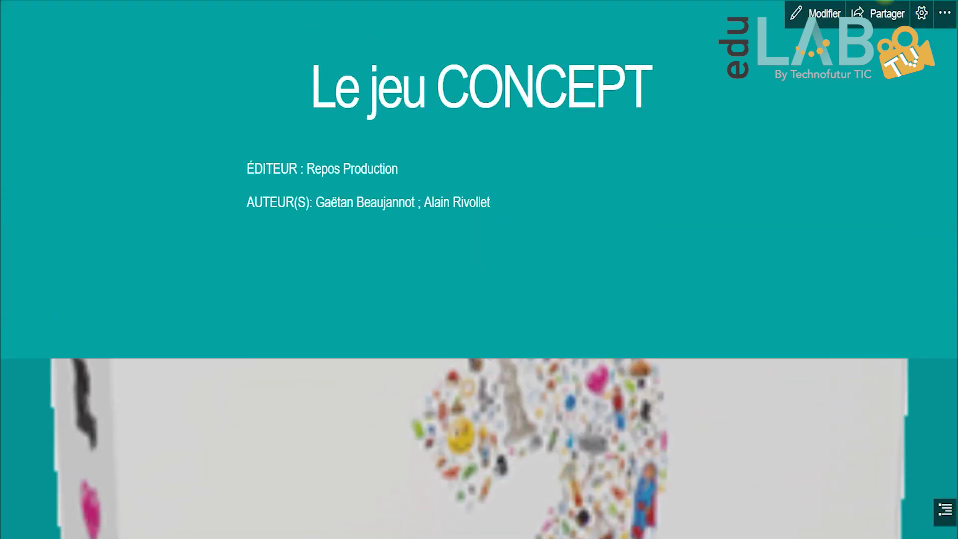
# Return to editing and embed the document concept_pnp_fr.pdf in the storyline with the Incorporer option
pyautogui.click(818, 15)
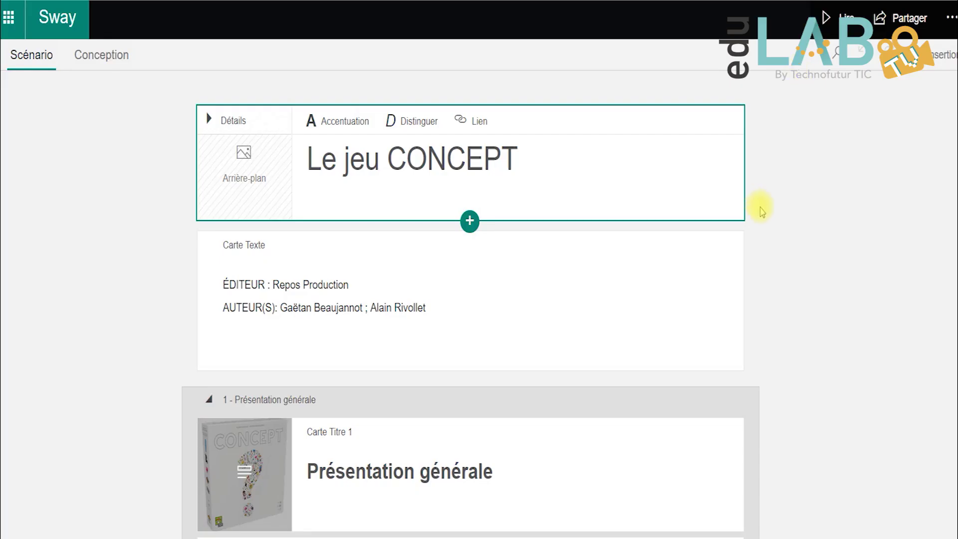
pyautogui.scroll(-15, 762, 209)
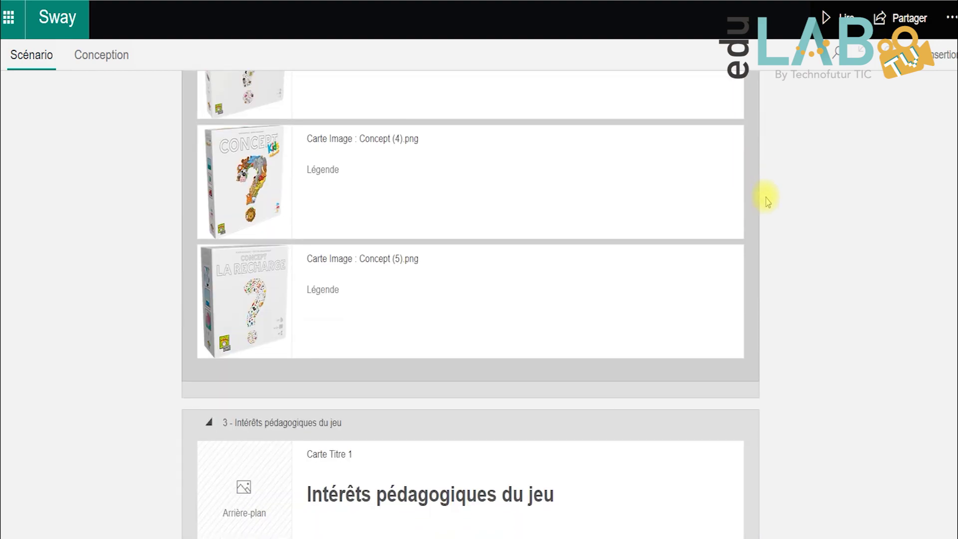
pyautogui.scroll(-10, 768, 203)
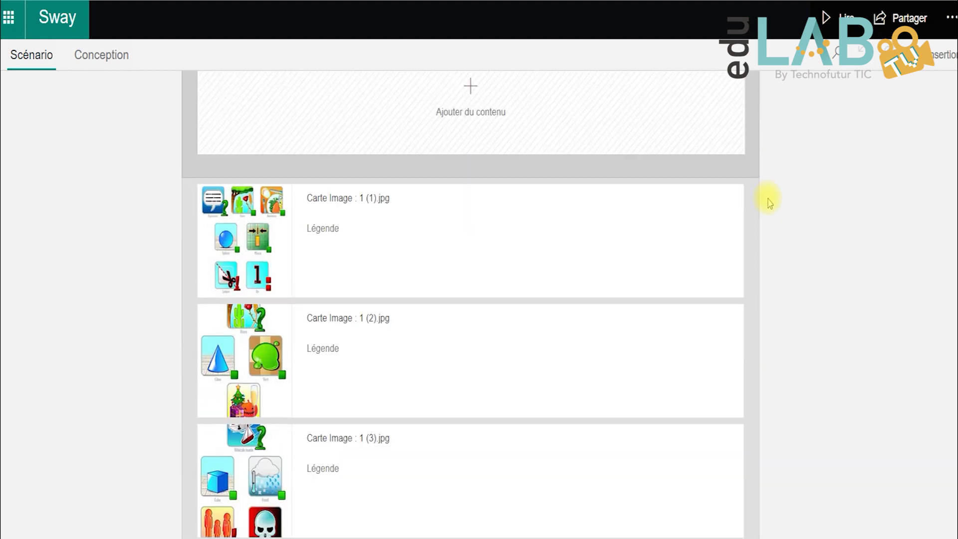
pyautogui.scroll(-10, 770, 202)
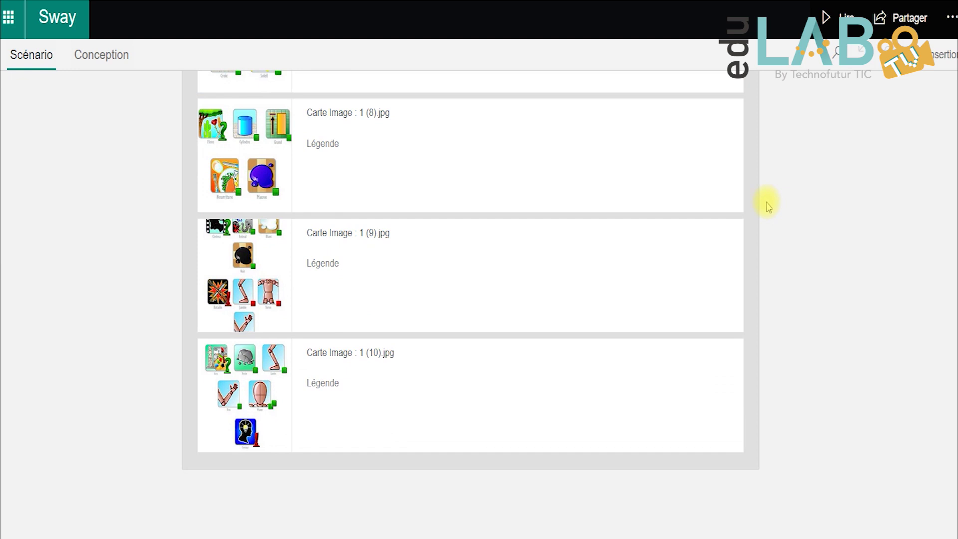
pyautogui.scroll(12, 767, 199)
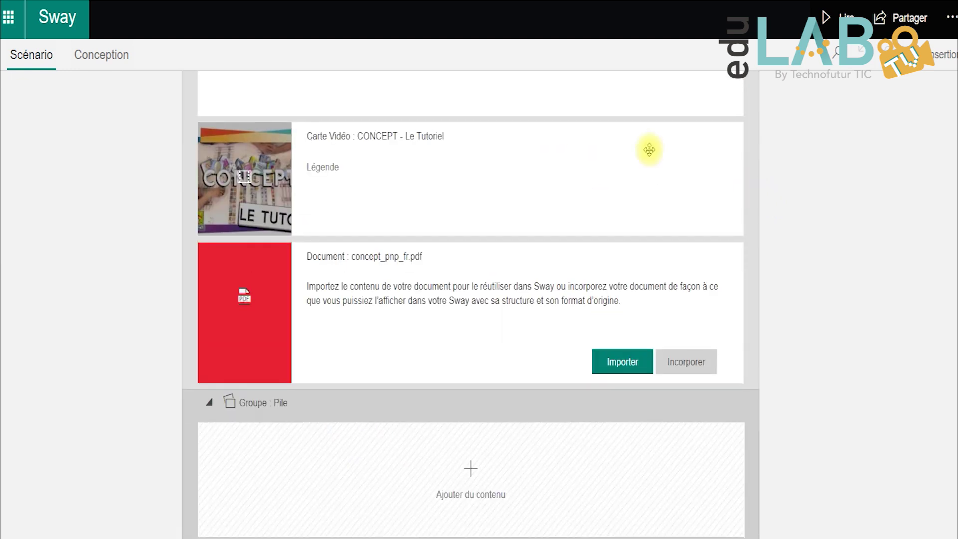
pyautogui.click(697, 368)
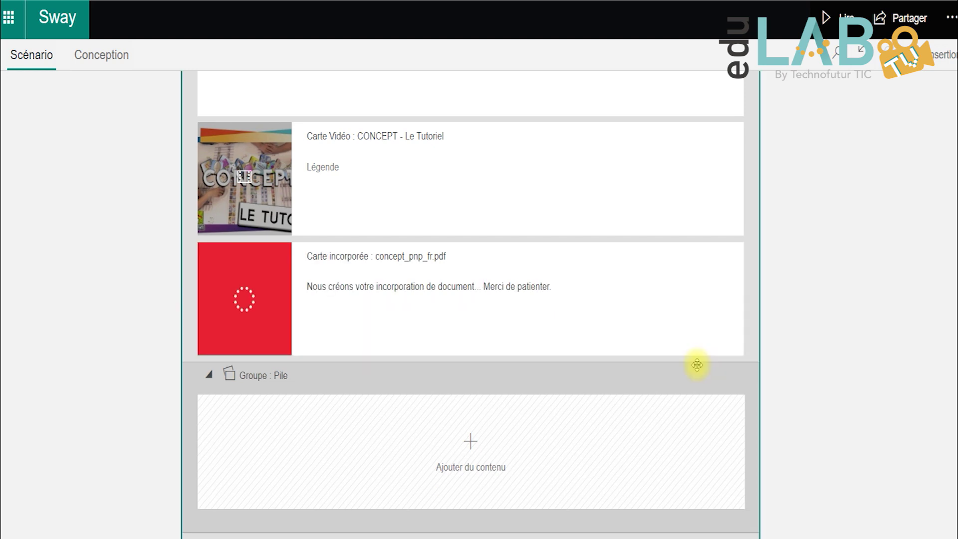